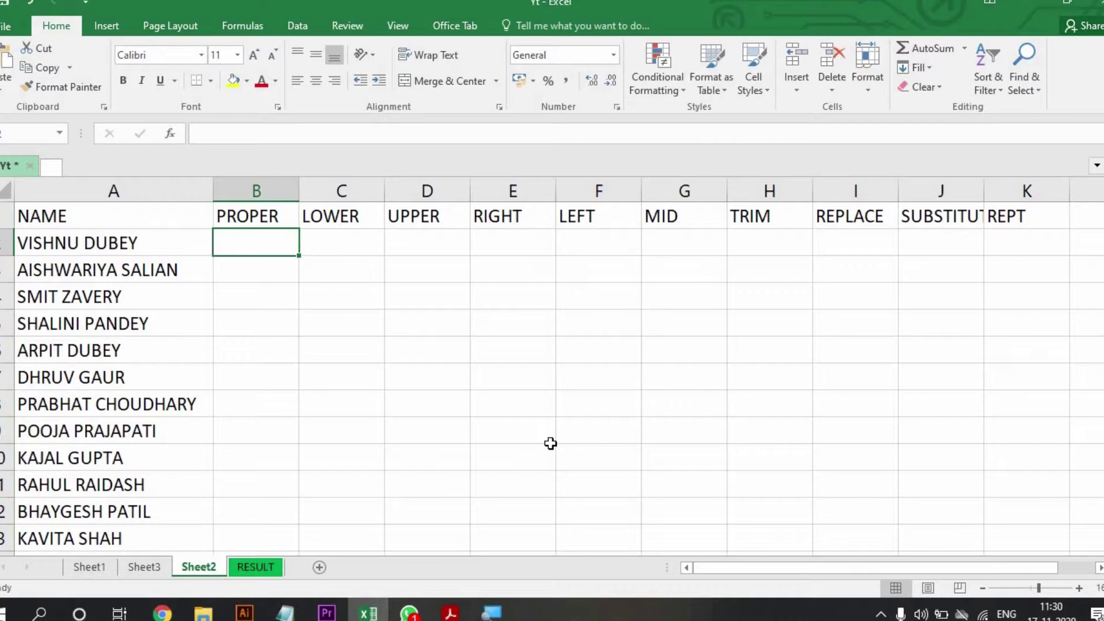
Look through the text function headings in row 1, from PROPER to REPT
{"action": "left_click", "coordinate": [254, 216]}
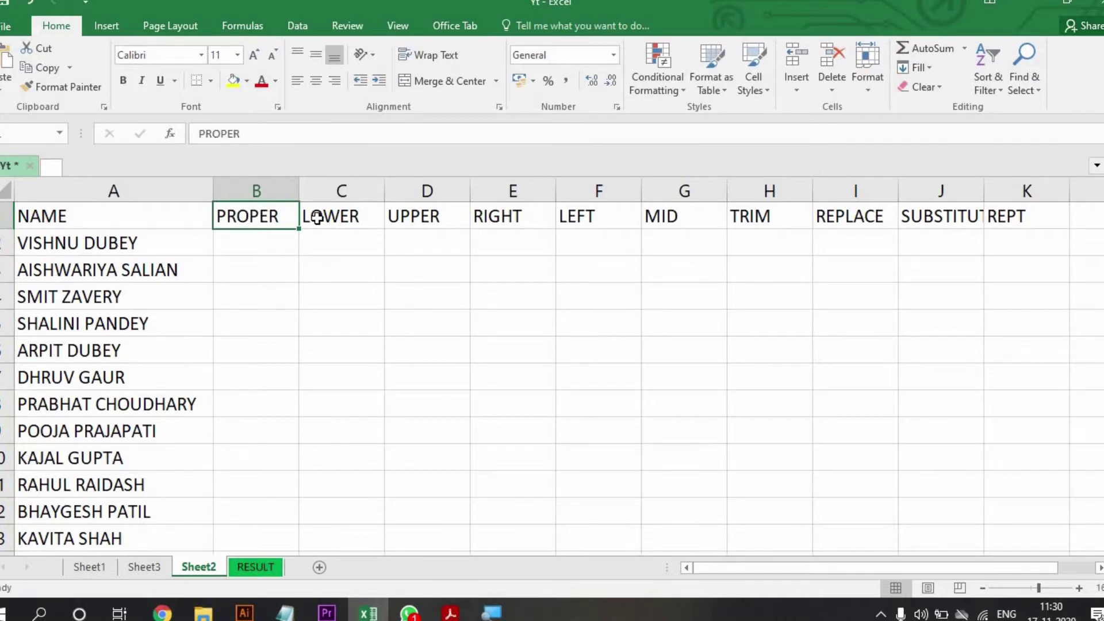
{"action": "key", "text": "Right"}
{"action": "key", "text": "Right"}
{"action": "key", "text": "Right"}
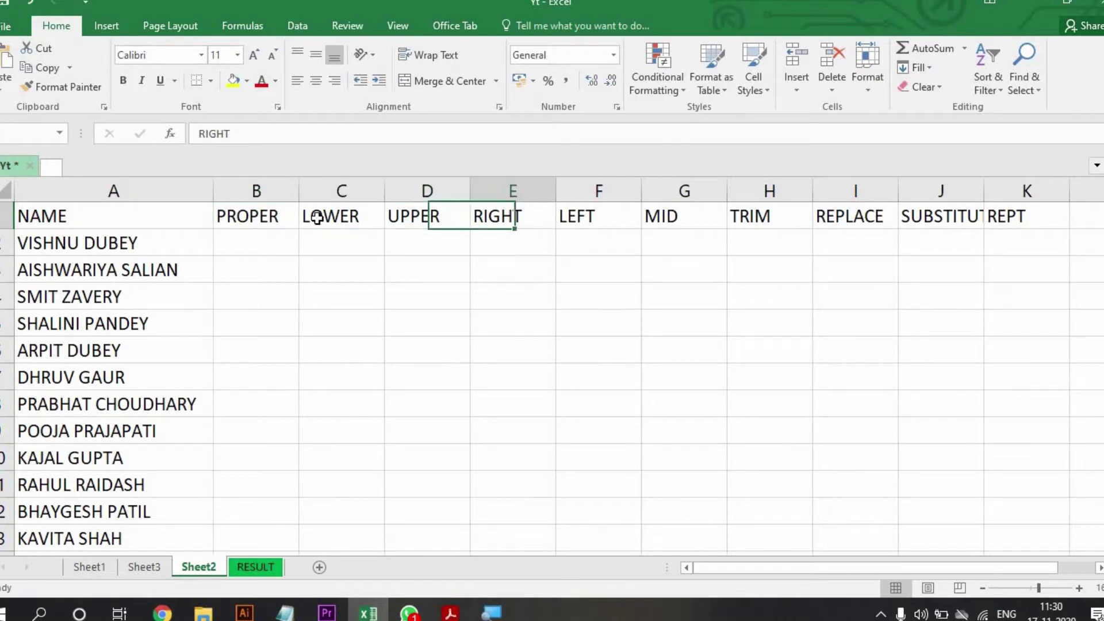
{"action": "key", "text": "Right"}
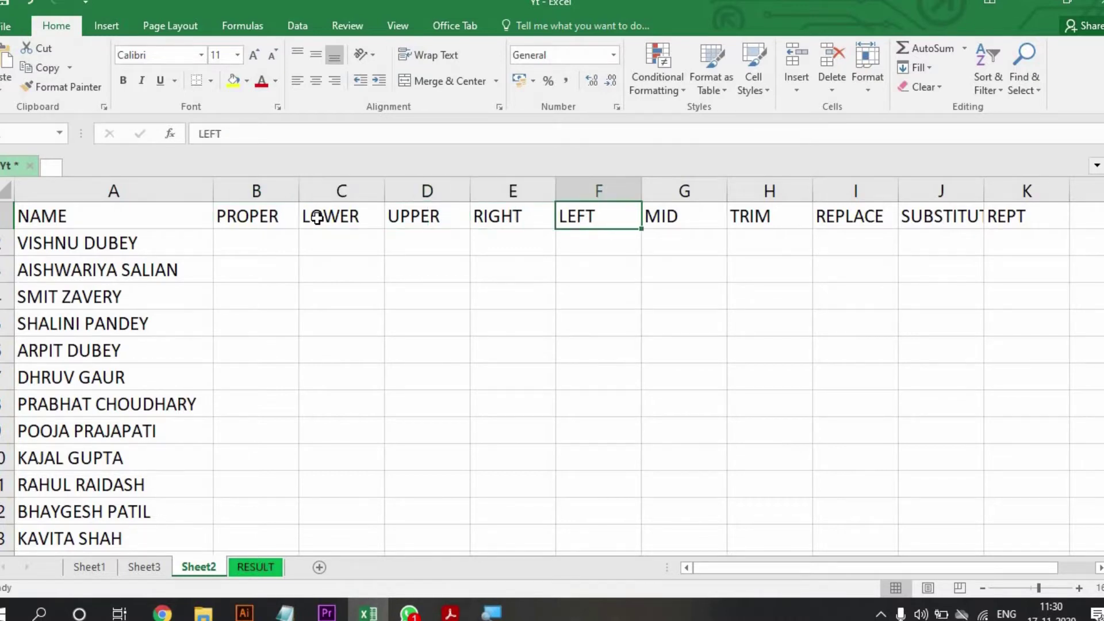
{"action": "key", "text": "Right"}
{"action": "key", "text": "Right"}
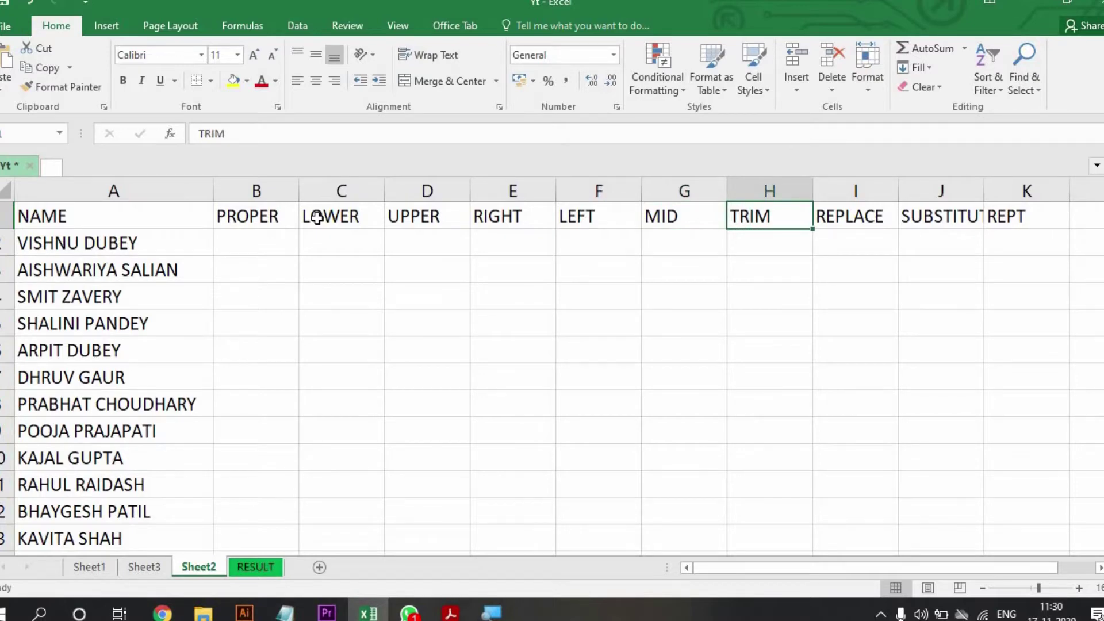
{"action": "key", "text": "Right"}
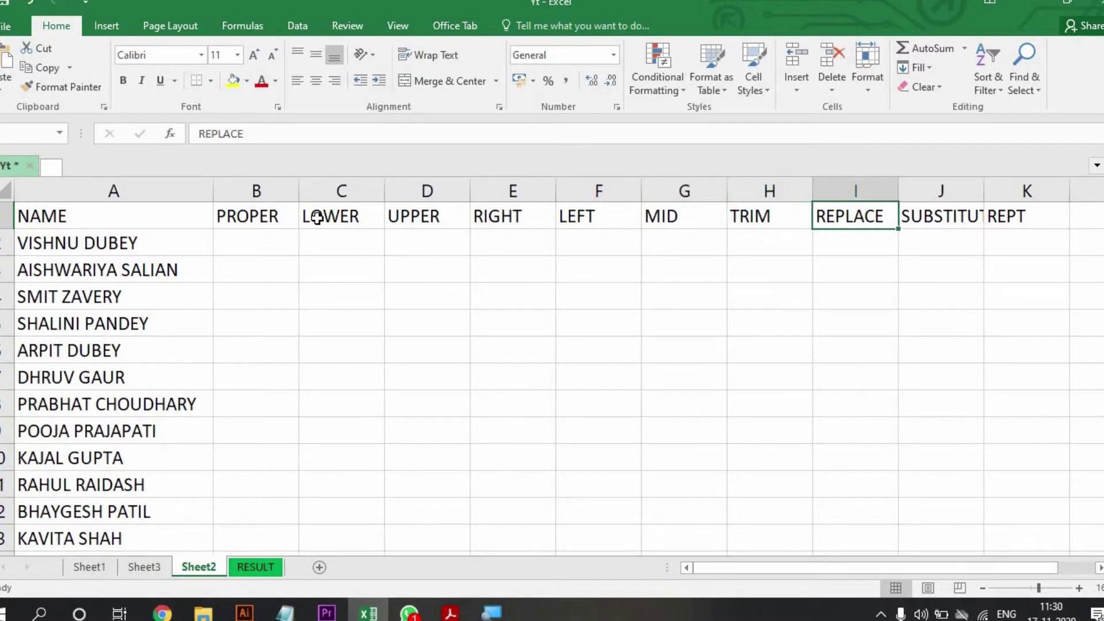
{"action": "key", "text": "Right"}
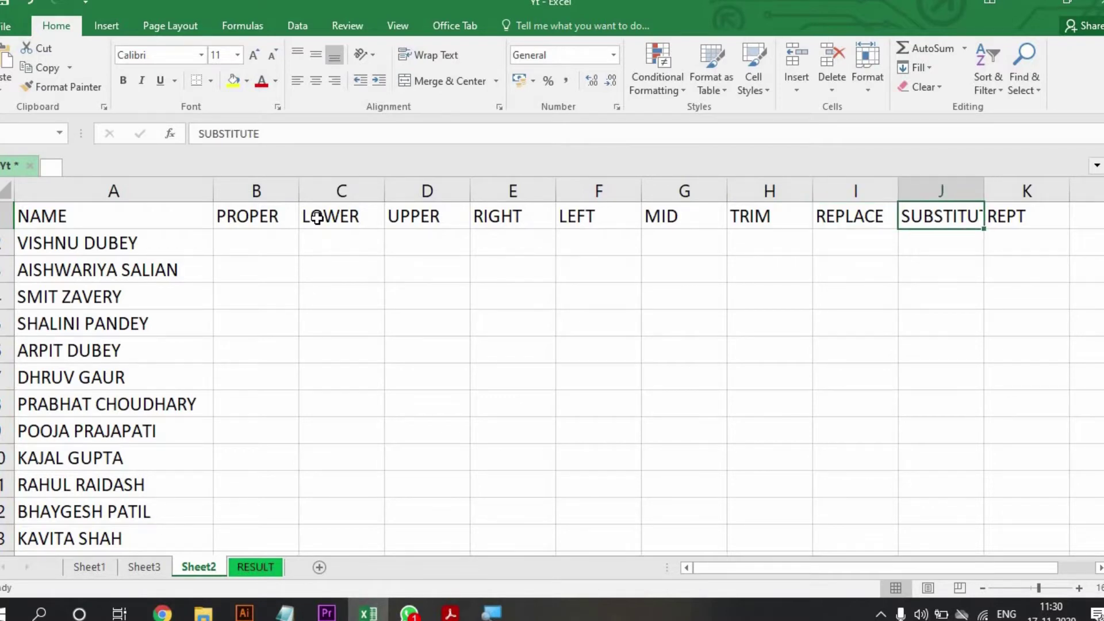
{"action": "key", "text": "Right"}
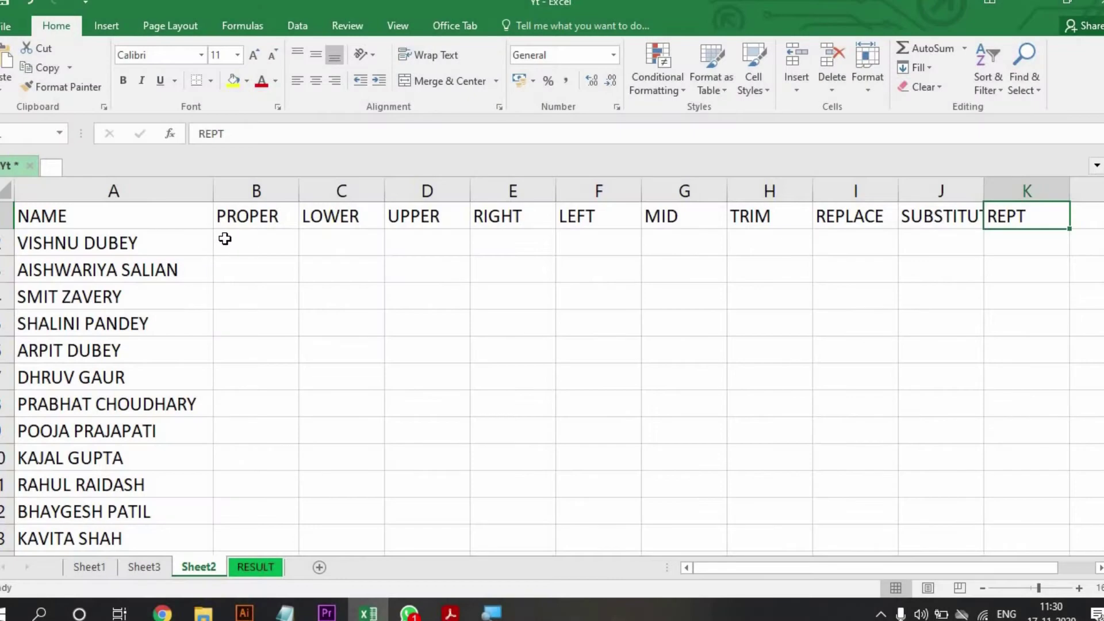
Enter the formula =PROPER(A2) in cell B2 to convert the first name to proper case
{"action": "left_click", "coordinate": [230, 229]}
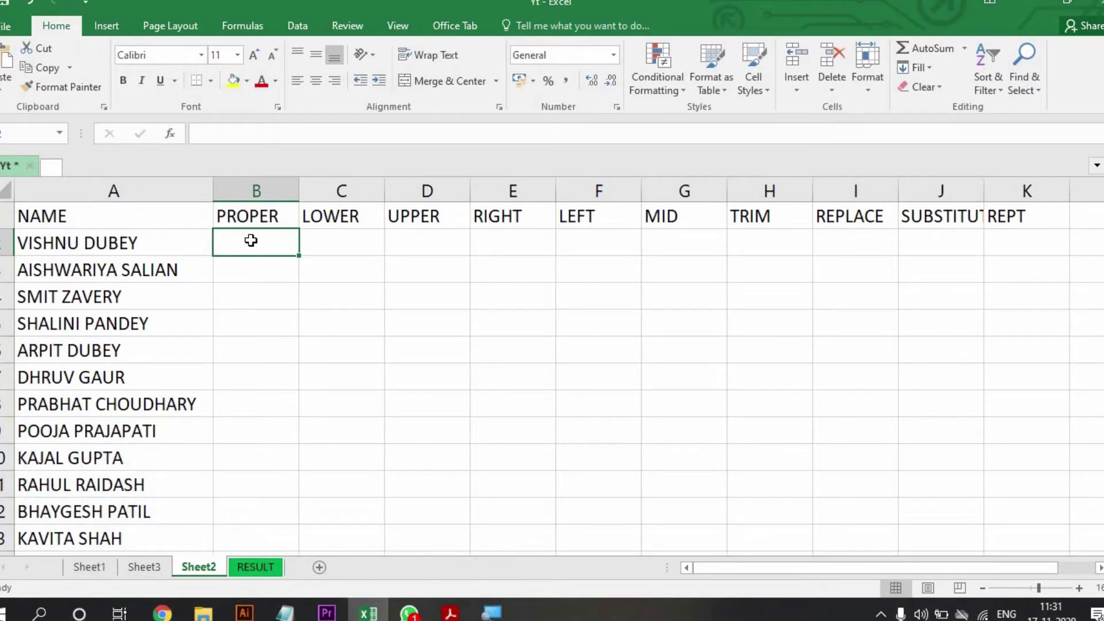
{"action": "type", "text": "=PRO"}
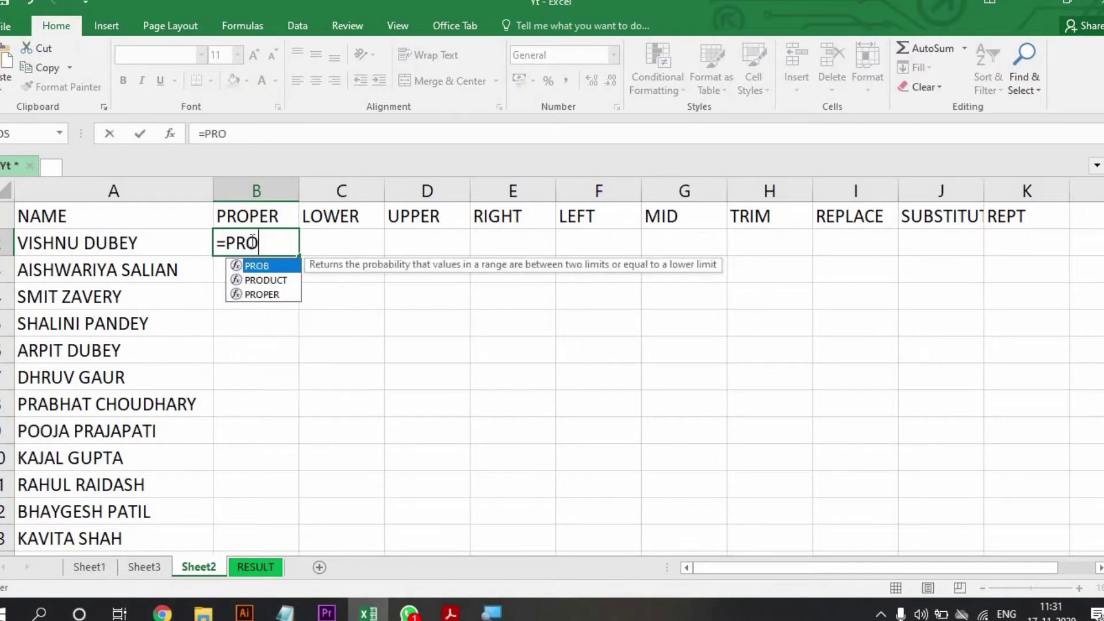
{"action": "type", "text": "PER("}
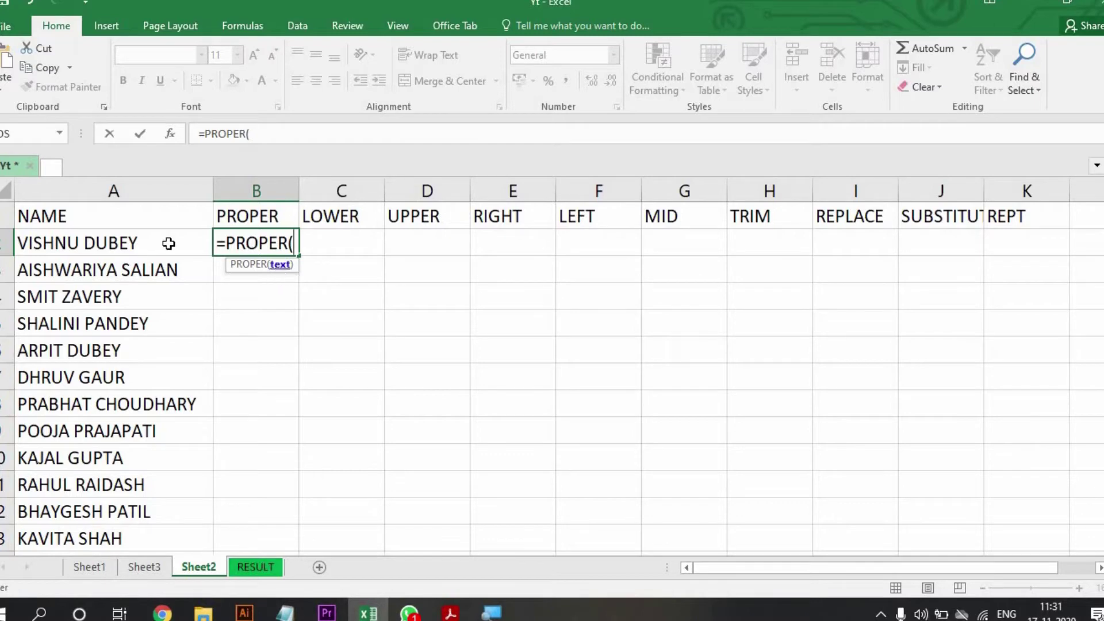
{"action": "left_click", "coordinate": [114, 242]}
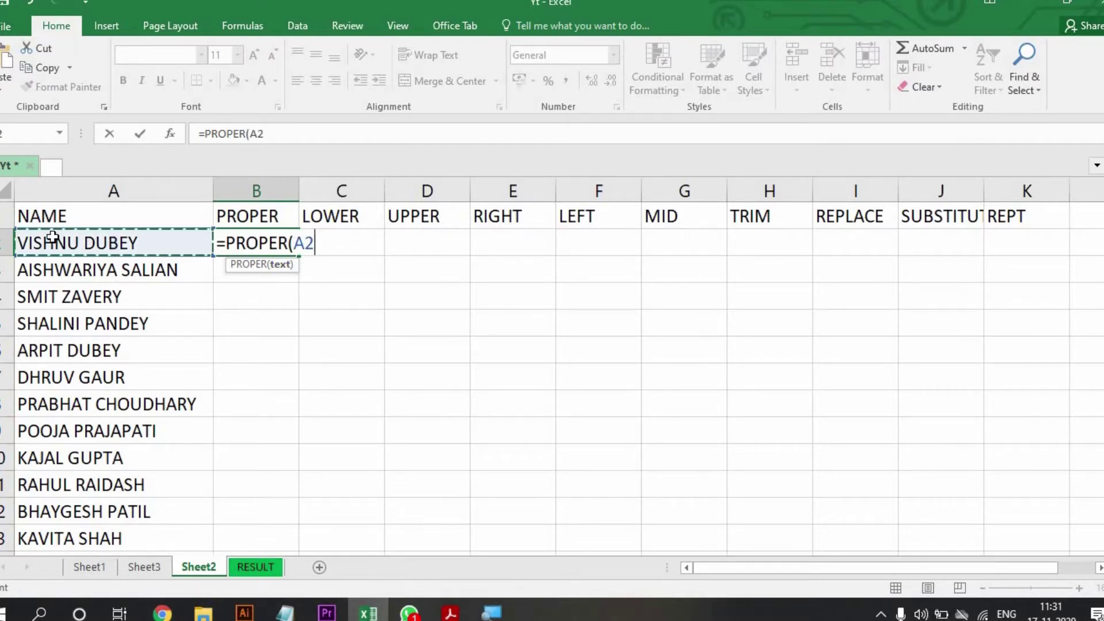
{"action": "key", "text": "Return"}
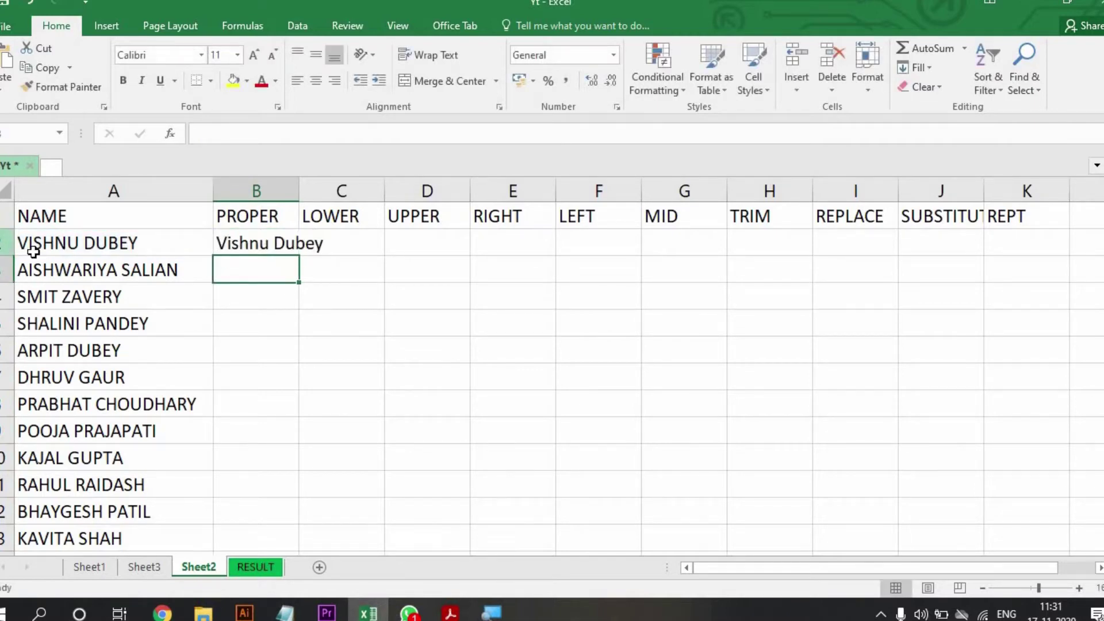
Widen column B to fit its contents and fill the PROPER formula down to row 13
{"action": "left_click", "coordinate": [254, 247]}
{"action": "double_click", "coordinate": [298, 191]}
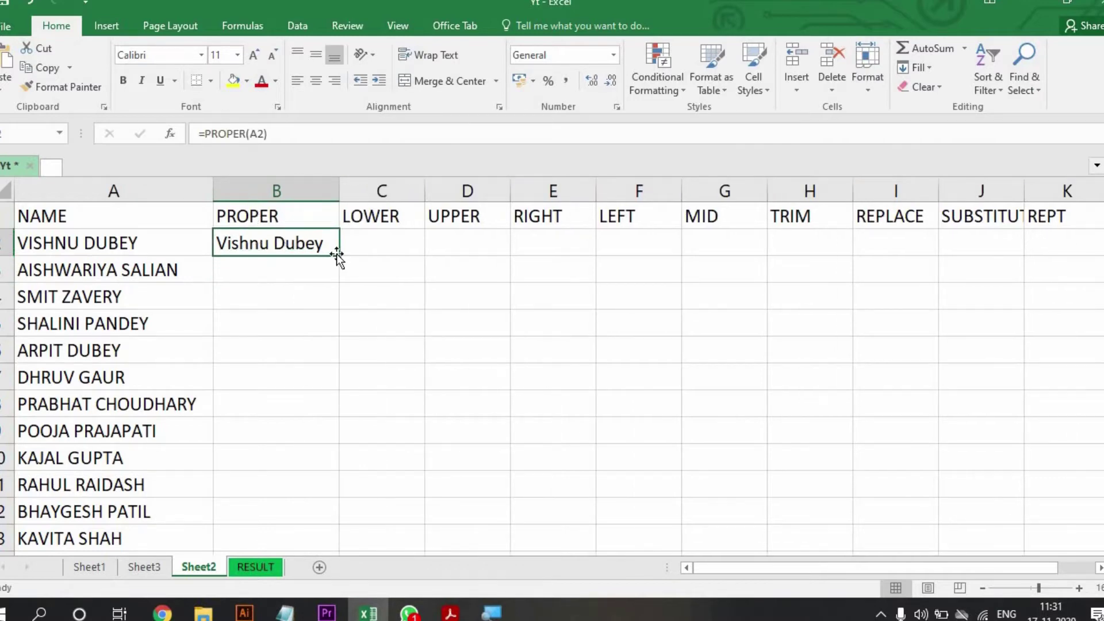
{"action": "double_click", "coordinate": [338, 254]}
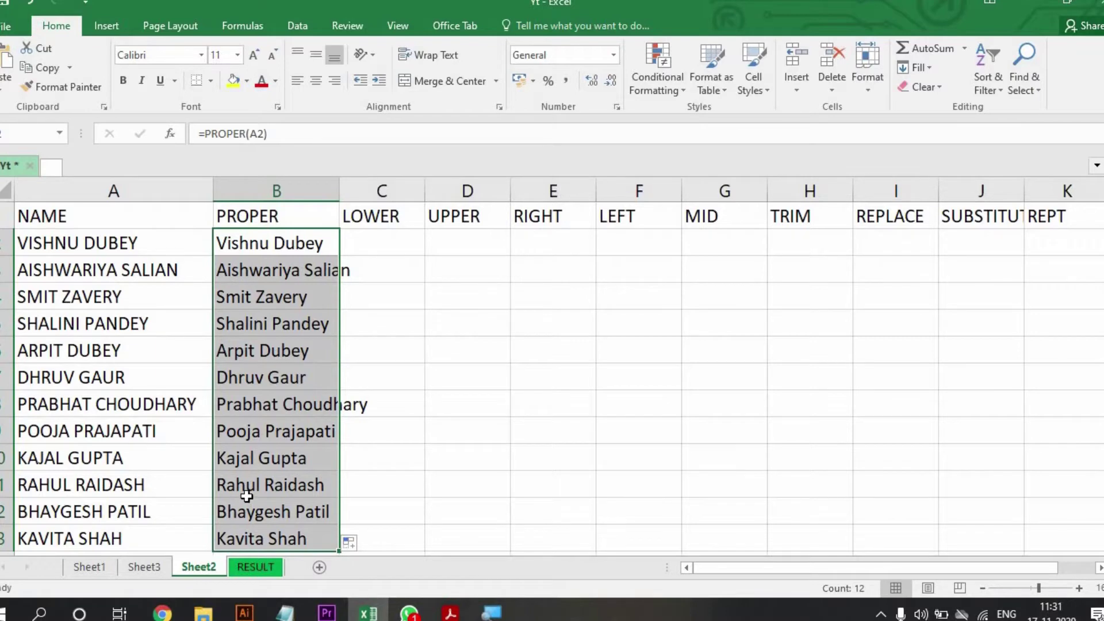
{"action": "scroll", "coordinate": [316, 256], "scroll_direction": "down", "scroll_amount": 1}
{"action": "scroll", "coordinate": [288, 318], "scroll_direction": "up", "scroll_amount": 1}
Enter the formula =LOWER(A2) in cell C2 to convert the first name to lowercase
{"action": "left_click", "coordinate": [365, 244]}
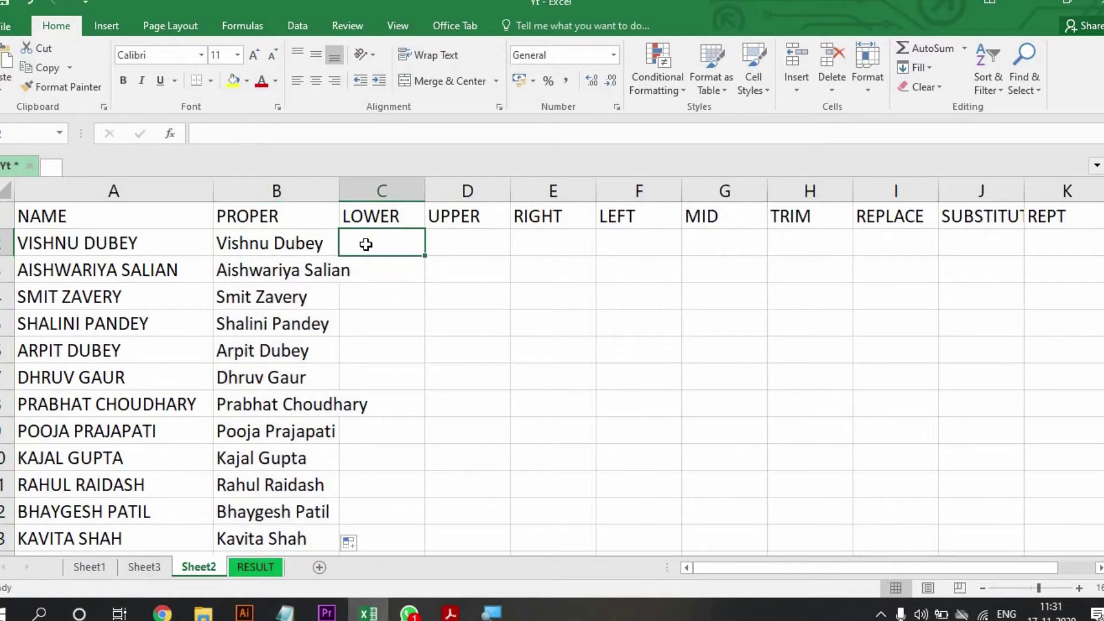
{"action": "type", "text": "=LOWER("}
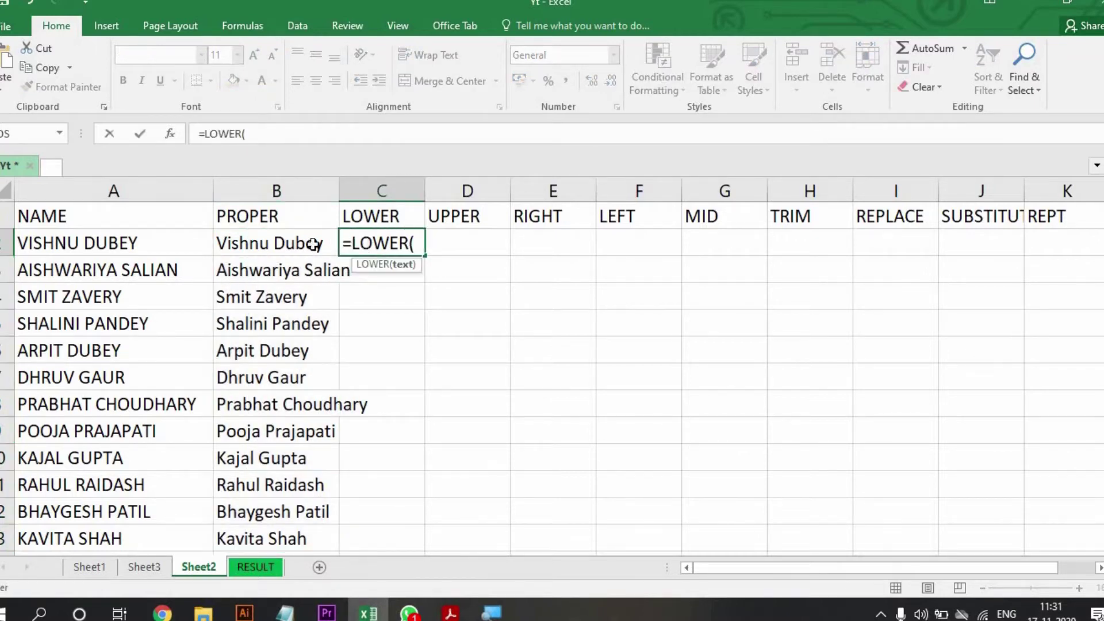
{"action": "left_click", "coordinate": [137, 244]}
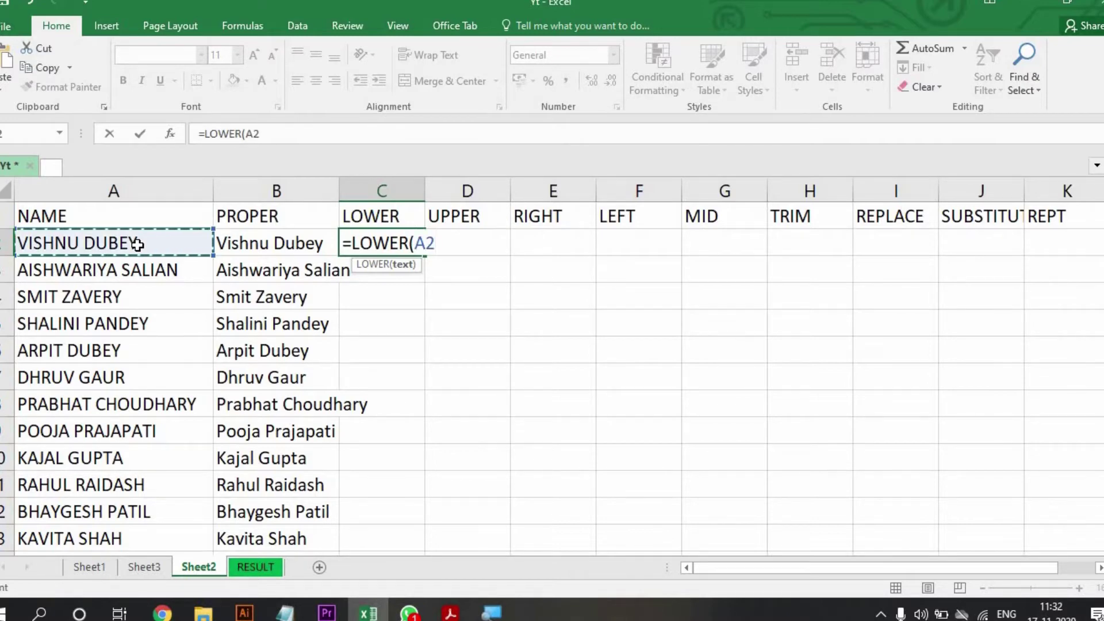
{"action": "key", "text": "Return"}
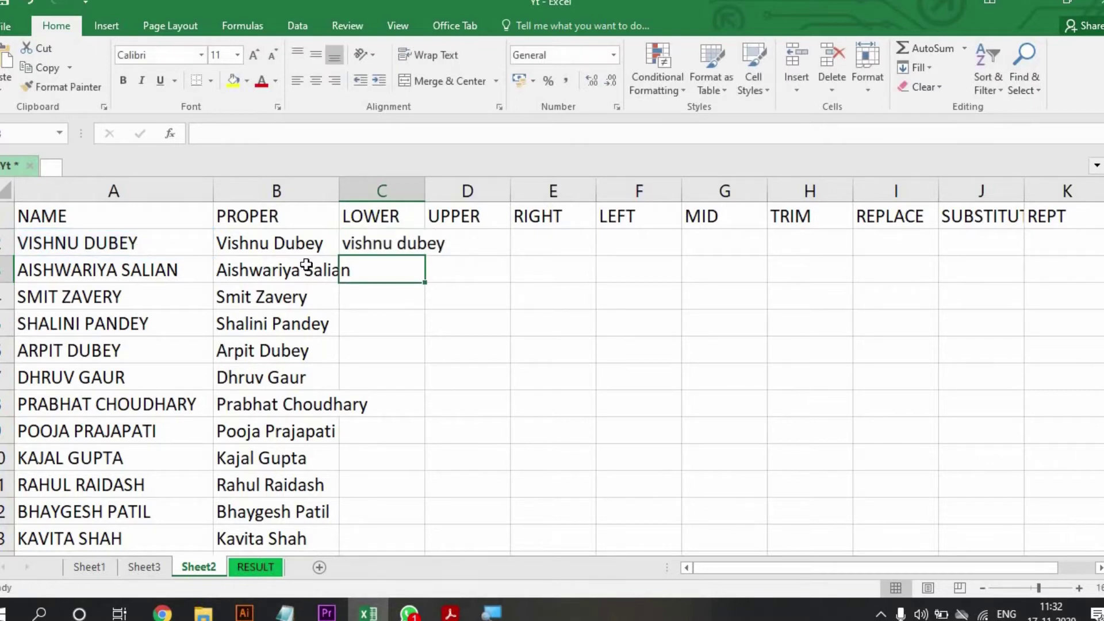
Fill the LOWER formula down to row 13 and widen columns B and C to fit the names
{"action": "left_click", "coordinate": [360, 247]}
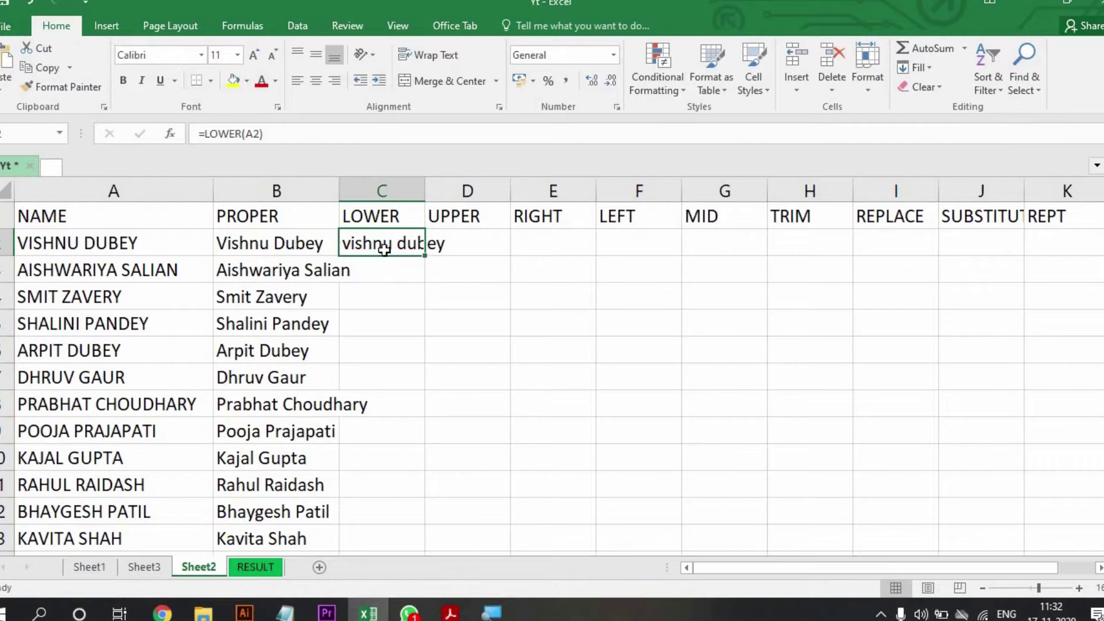
{"action": "double_click", "coordinate": [424, 255]}
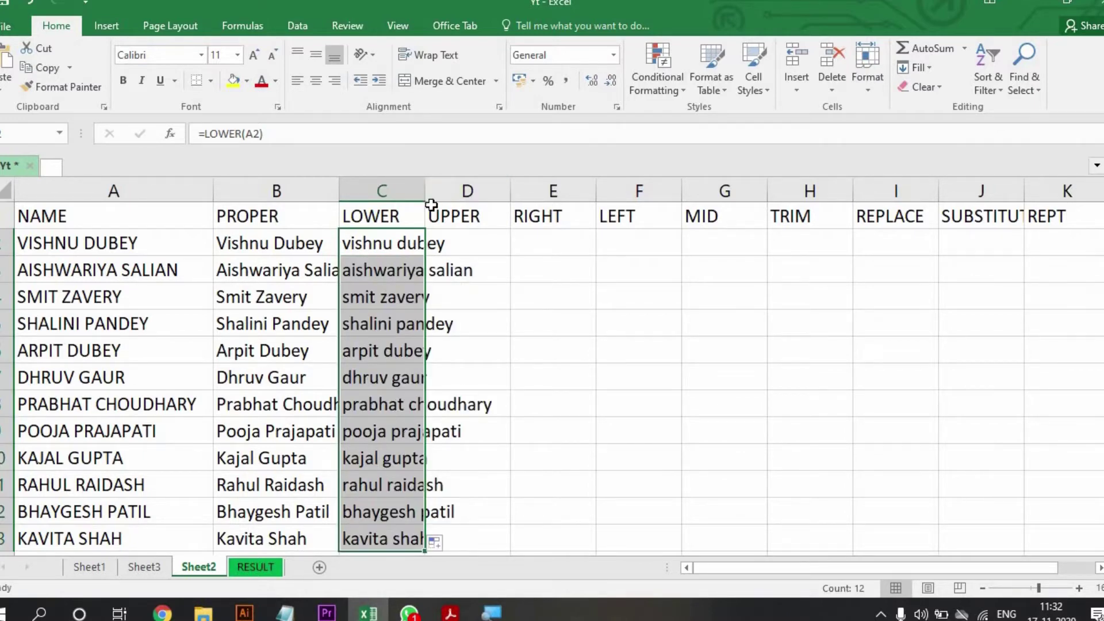
{"action": "left_click_drag", "start_coordinate": [424, 183], "coordinate": [551, 183]}
Enter =UPPER(B2) in cell D2 to capitalise the proper-case name, and fill the formula down the UPPER column
{"action": "left_click", "coordinate": [584, 242]}
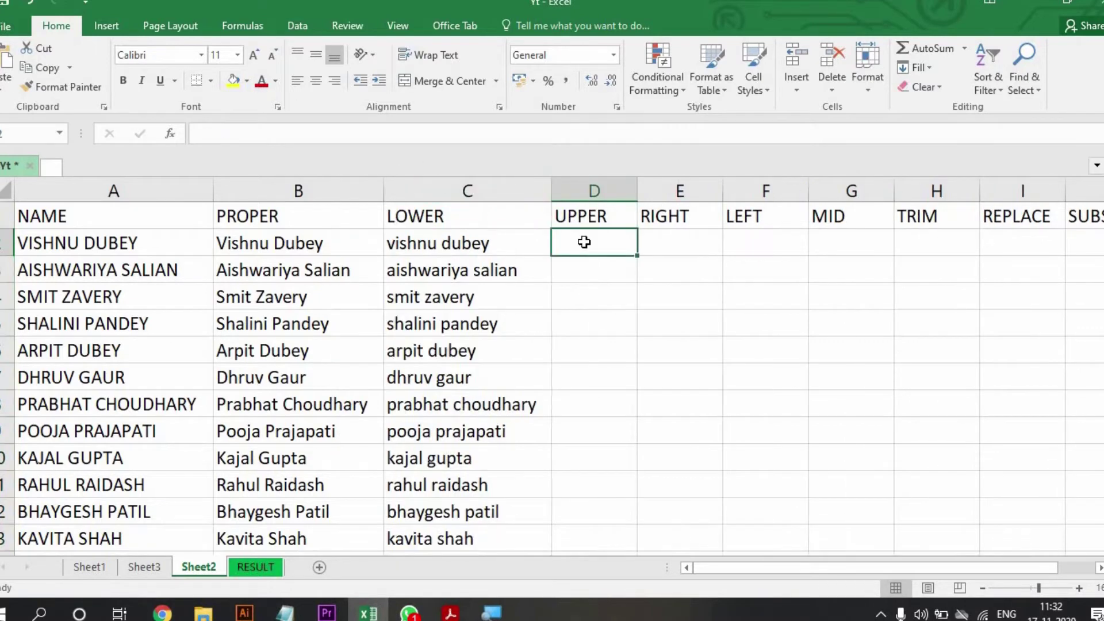
{"action": "type", "text": "=UPPER("}
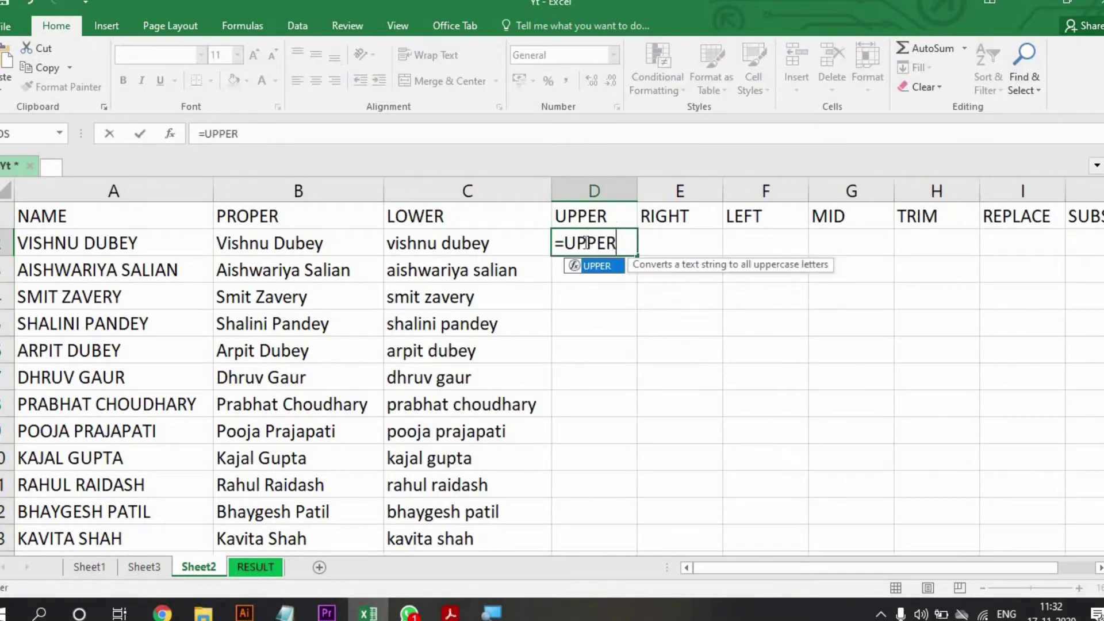
{"action": "left_click", "coordinate": [106, 246]}
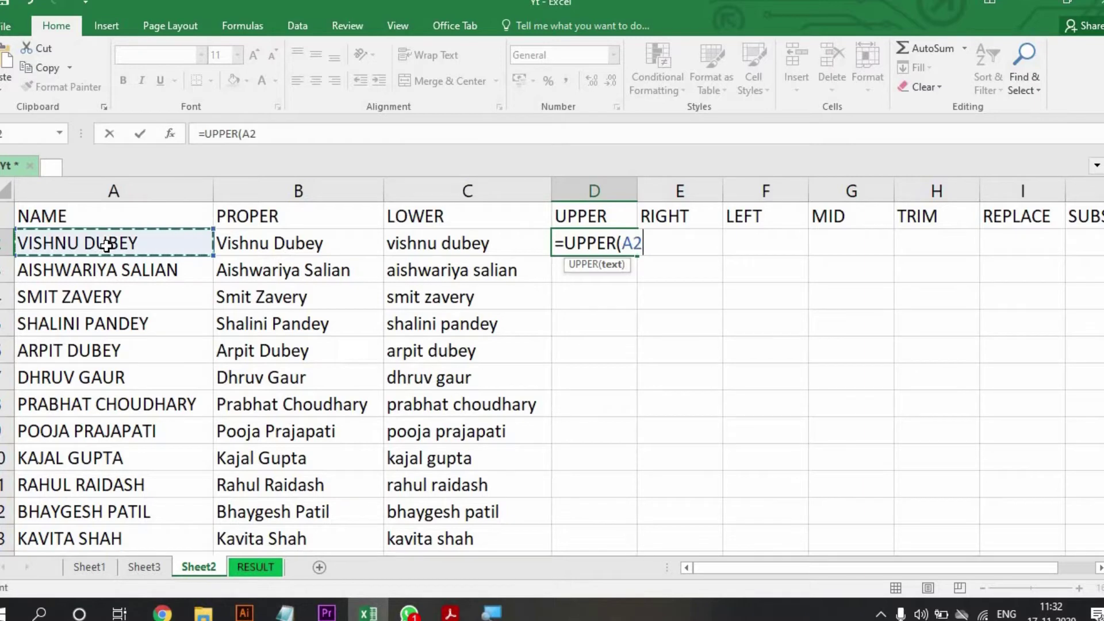
{"action": "key", "text": "BackSpace"}
{"action": "key", "text": "BackSpace"}
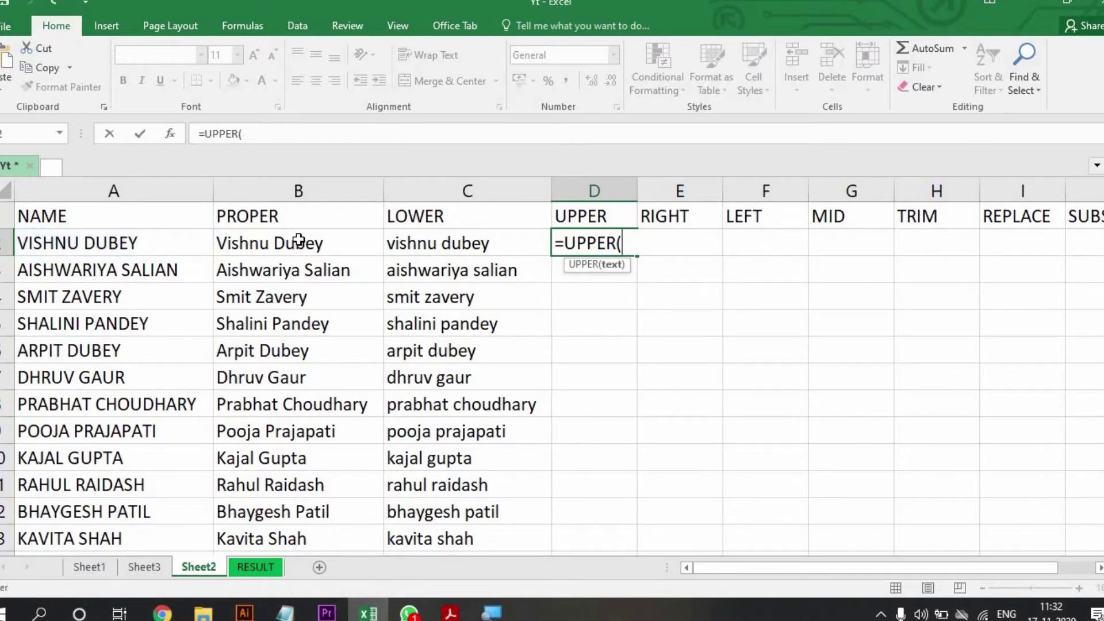
{"action": "left_click", "coordinate": [298, 240]}
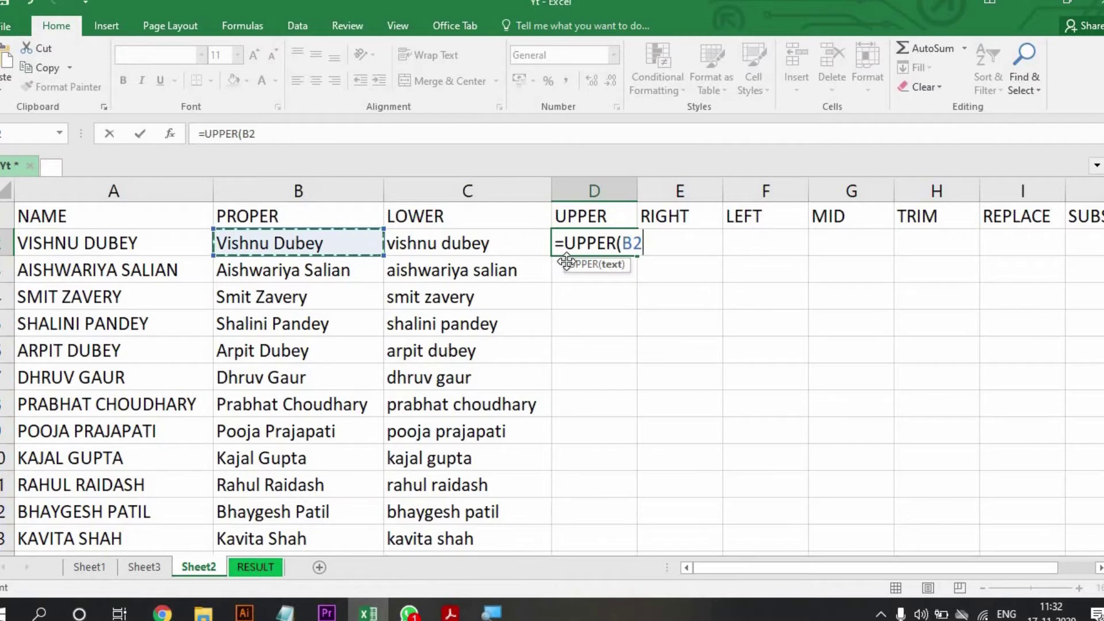
{"action": "key", "text": "Return"}
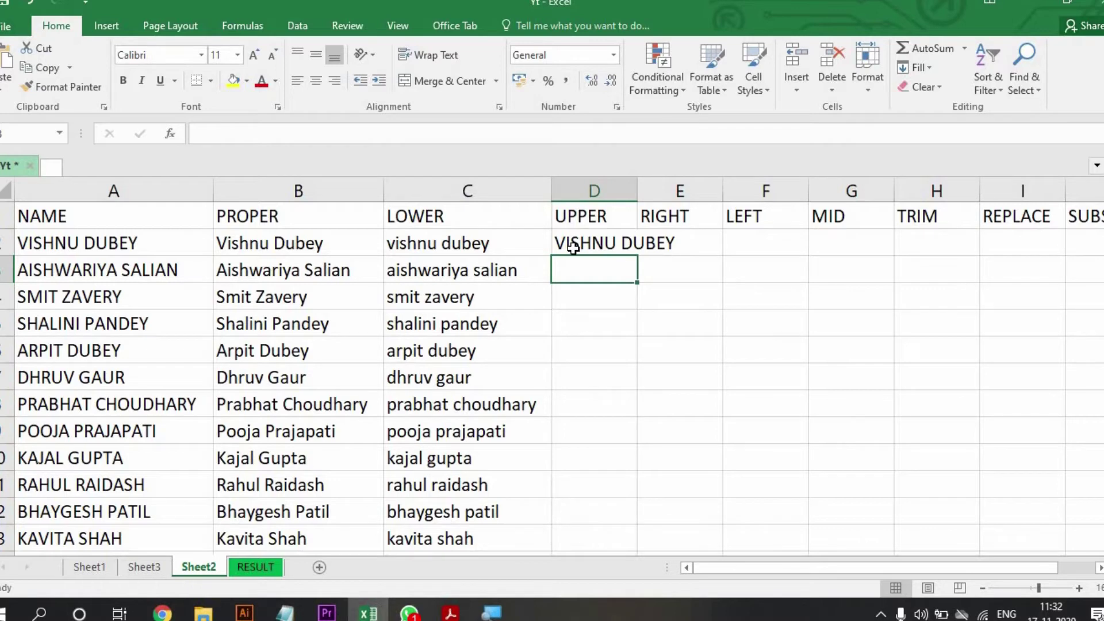
{"action": "left_click", "coordinate": [632, 253]}
{"action": "double_click", "coordinate": [636, 256]}
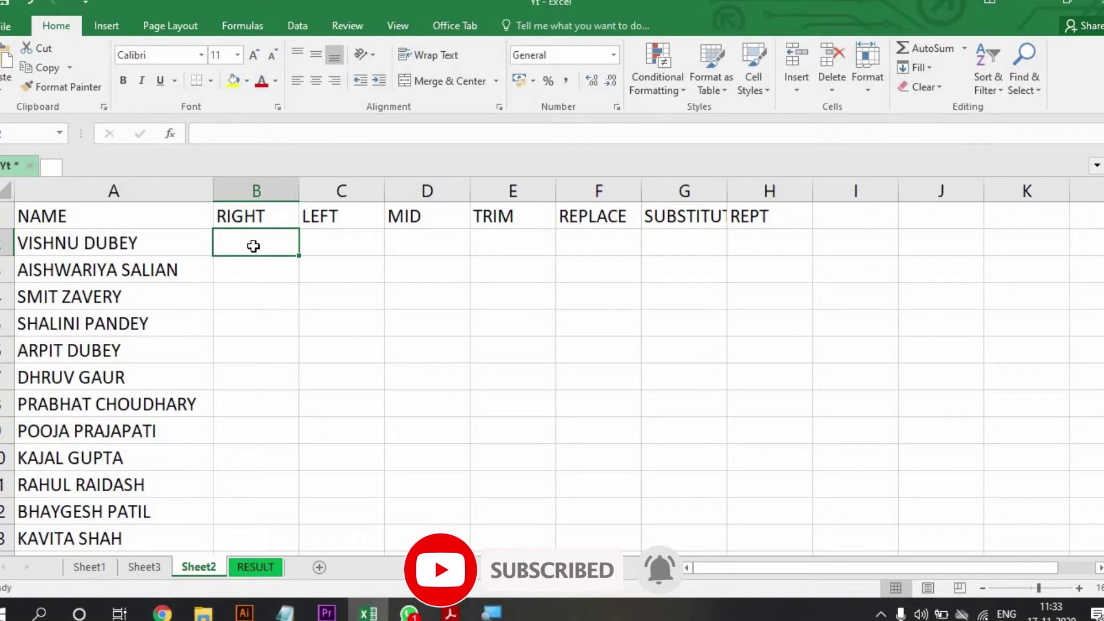
Enter =RIGHT(A2,5) in cell B2 to extract the name's last five characters, and fill it down to row 13
{"action": "type", "text": "="}
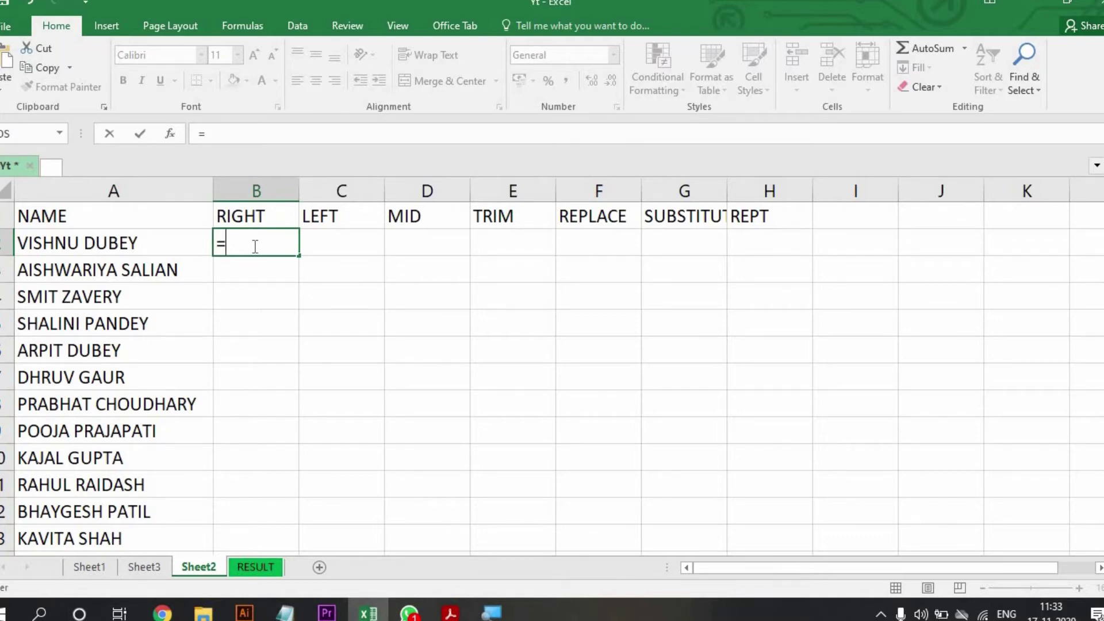
{"action": "type", "text": "RIGH"}
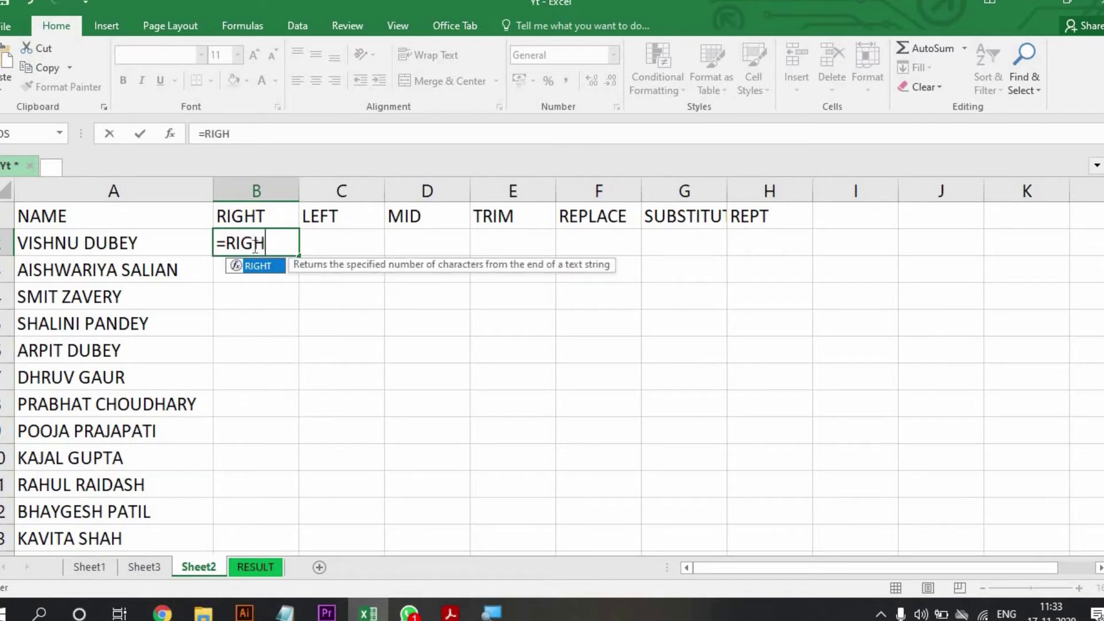
{"action": "type", "text": "T("}
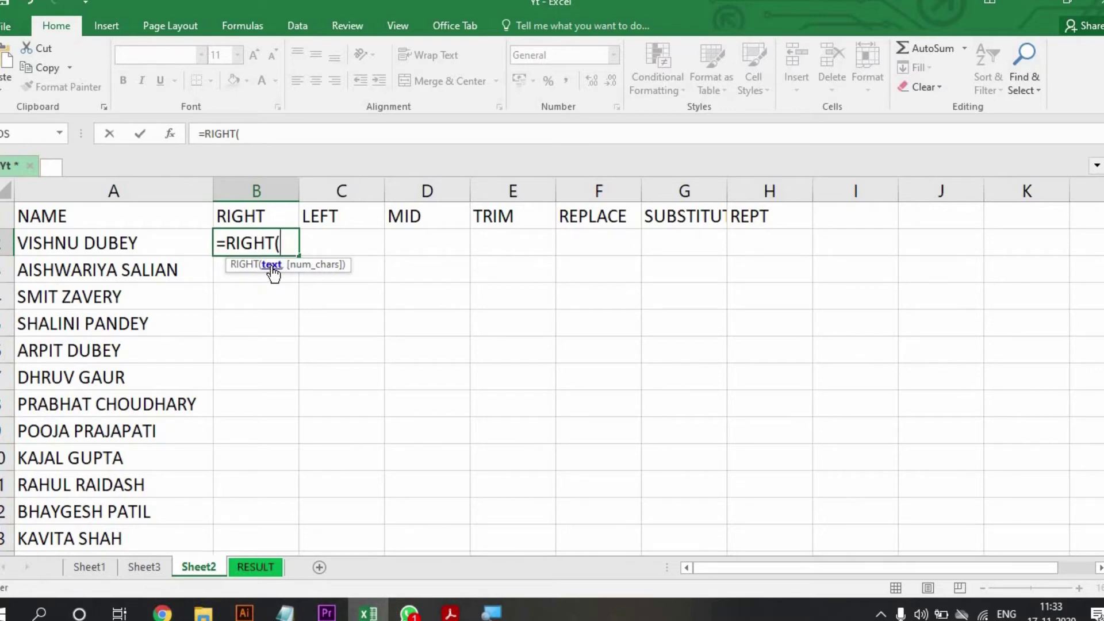
{"action": "left_click", "coordinate": [95, 249]}
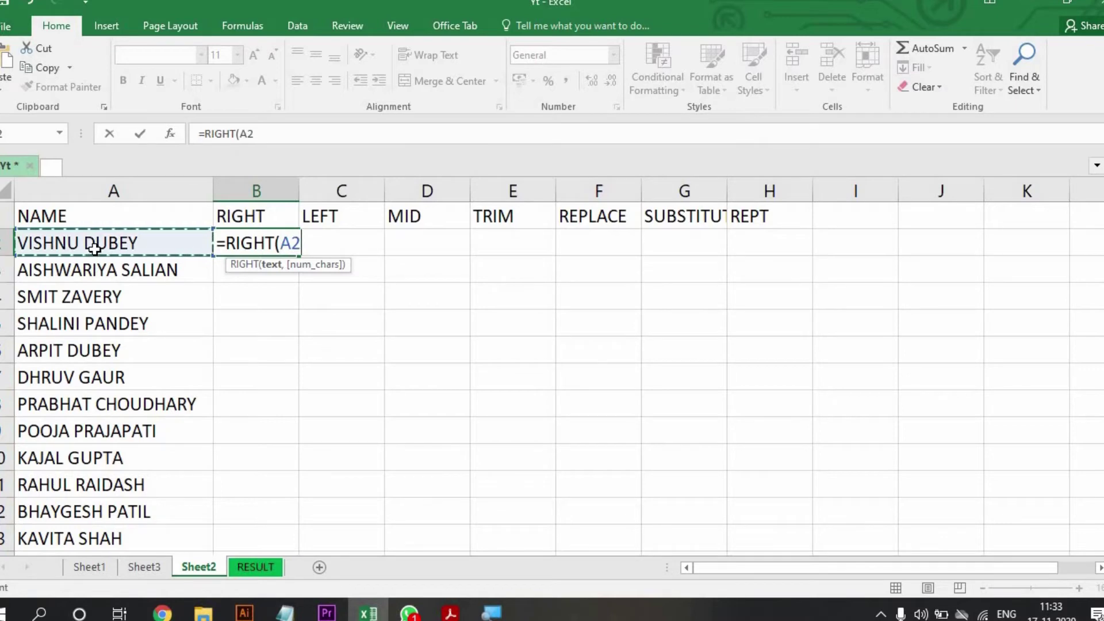
{"action": "type", "text": ","}
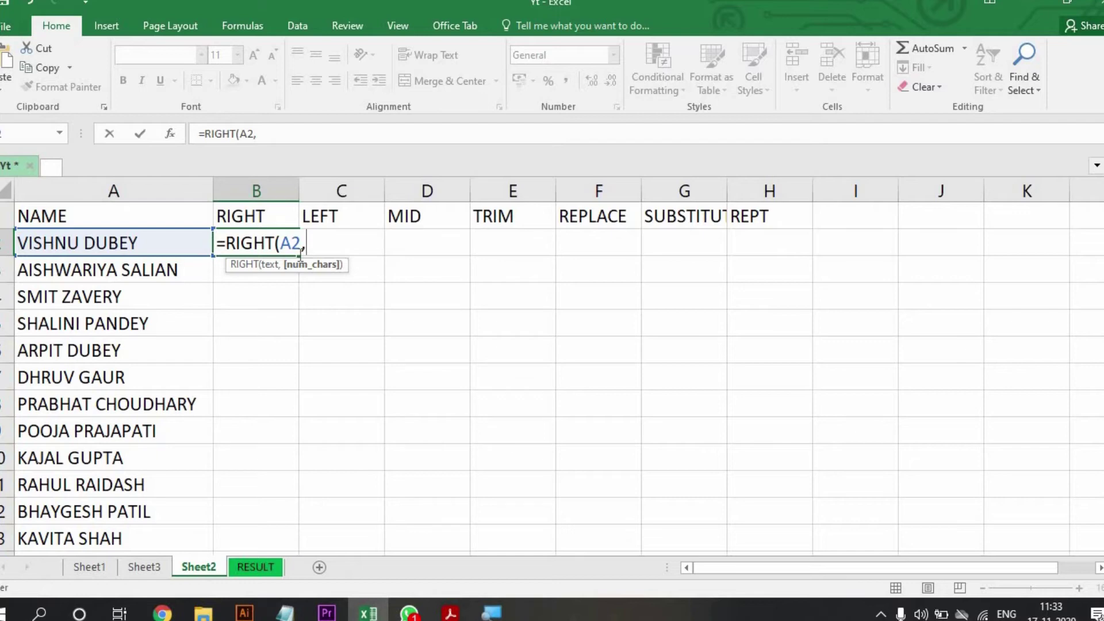
{"action": "type", "text": "5"}
{"action": "key", "text": "Return"}
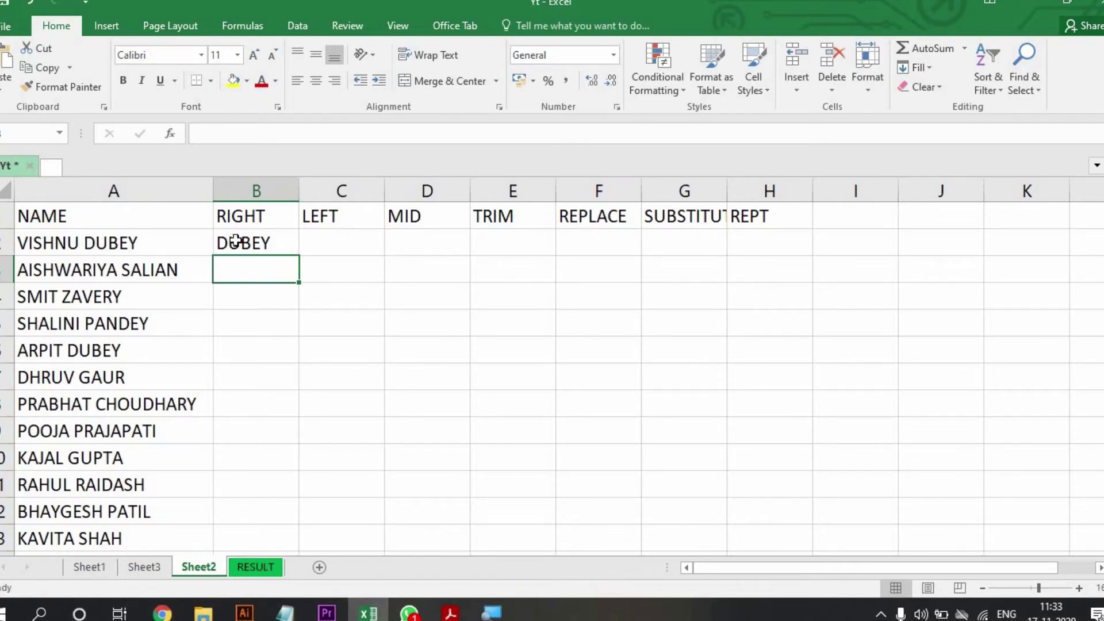
{"action": "left_click", "coordinate": [292, 240]}
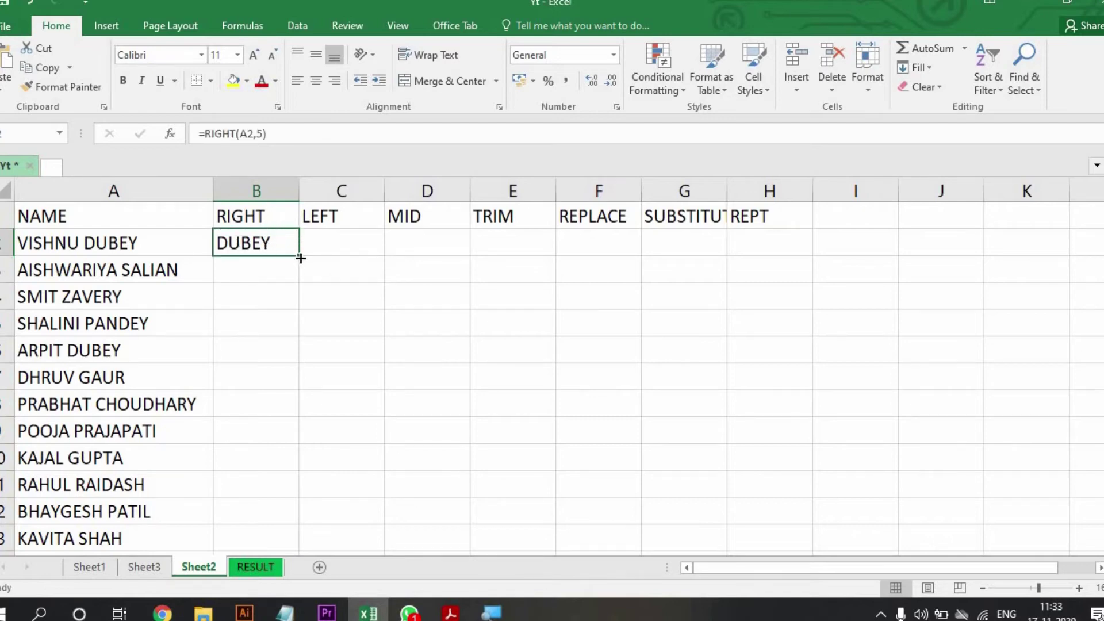
{"action": "double_click", "coordinate": [298, 256]}
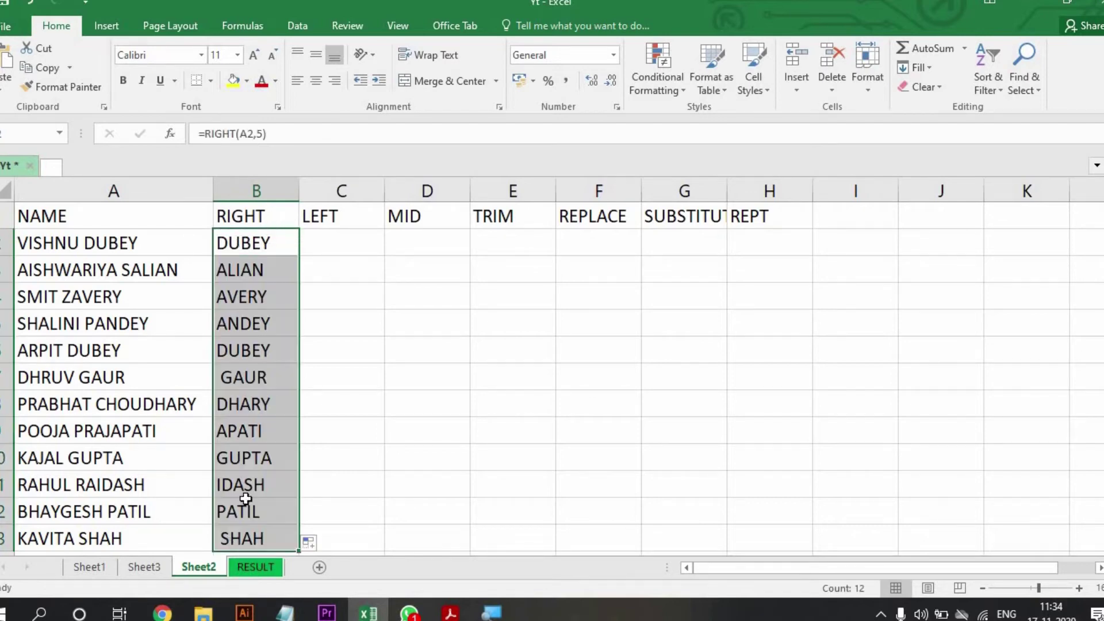
Enter =LEFT(A2,5) in cell C2 to extract the name's first five characters, and fill it down to row 13
{"action": "left_click", "coordinate": [326, 249]}
{"action": "type", "text": "="}
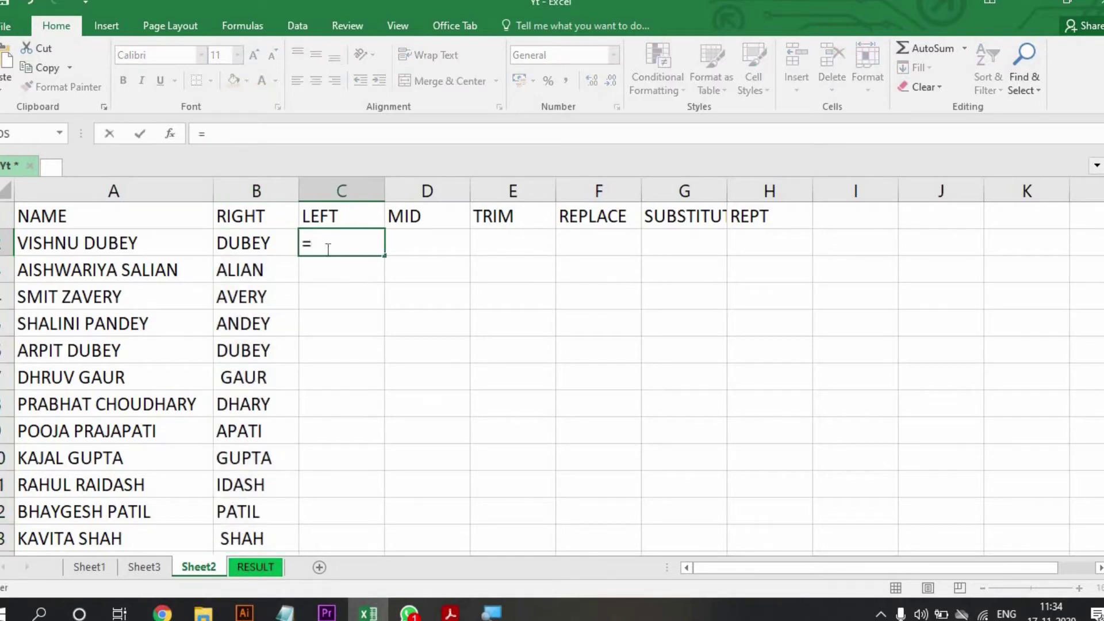
{"action": "type", "text": "LEFT("}
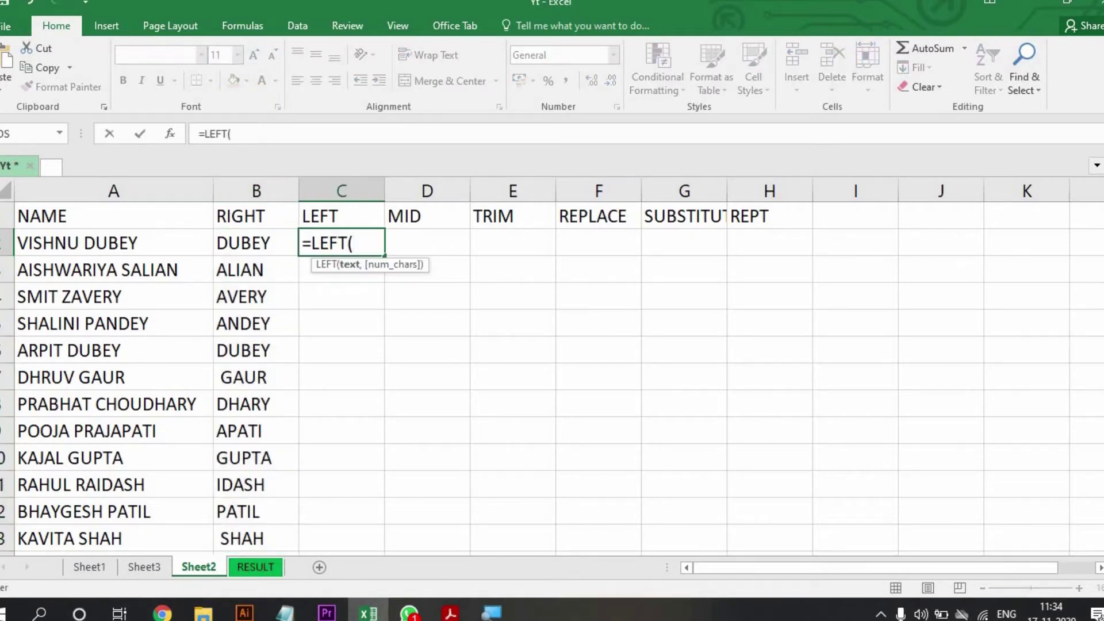
{"action": "left_click", "coordinate": [95, 252]}
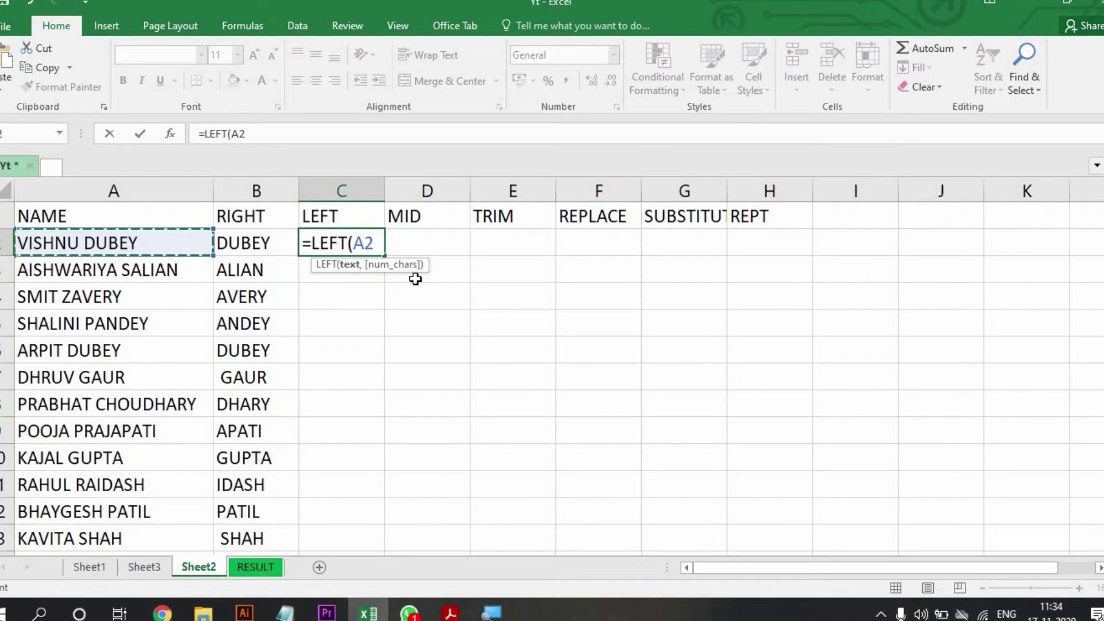
{"action": "type", "text": ",5)"}
{"action": "key", "text": "Return"}
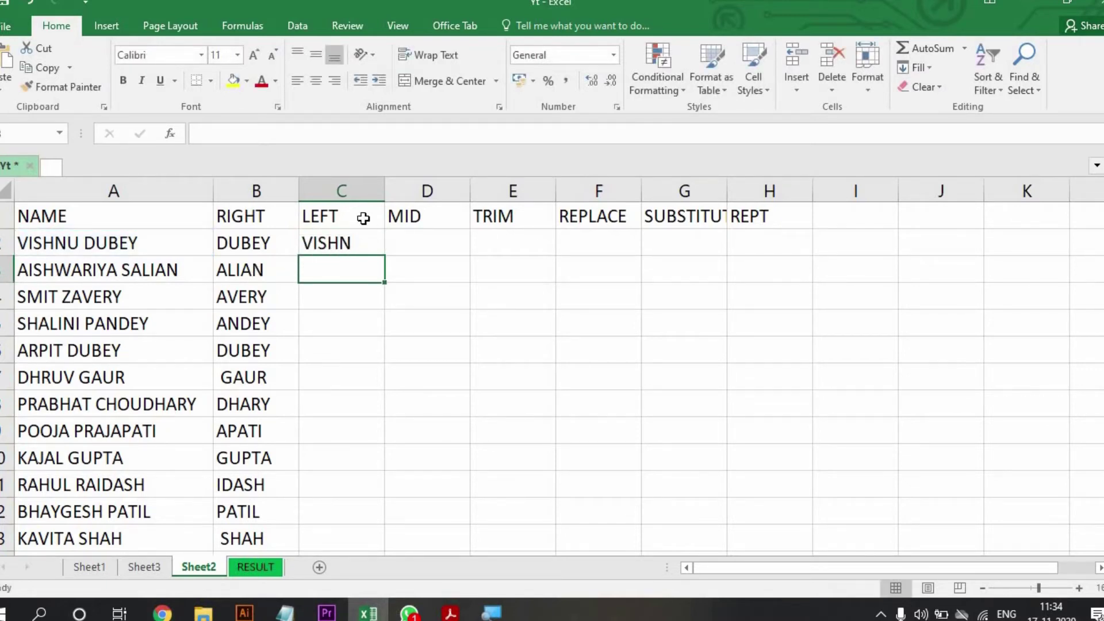
{"action": "left_click", "coordinate": [364, 249]}
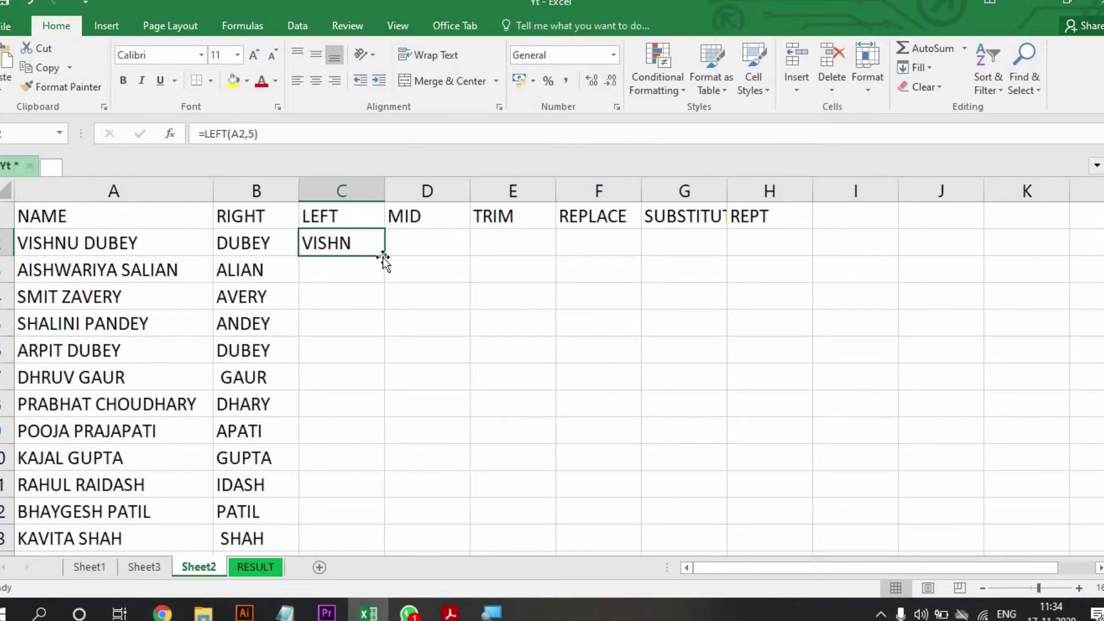
{"action": "double_click", "coordinate": [381, 256]}
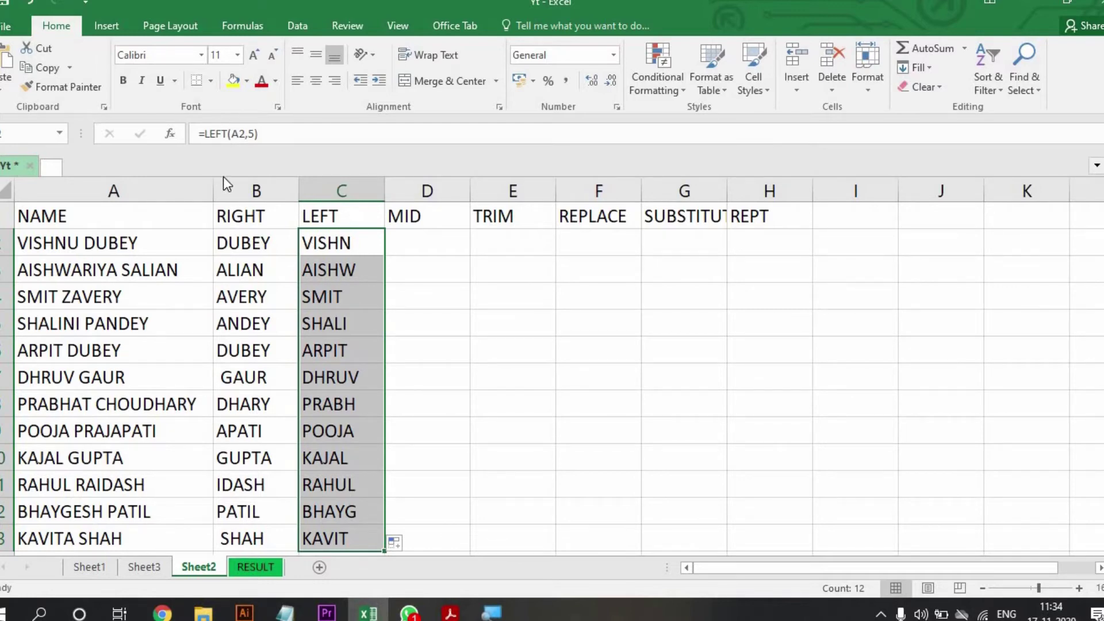
Delete the RIGHT and LEFT columns so that the MID column comes directly after the names
{"action": "left_click_drag", "start_coordinate": [230, 184], "coordinate": [301, 188]}
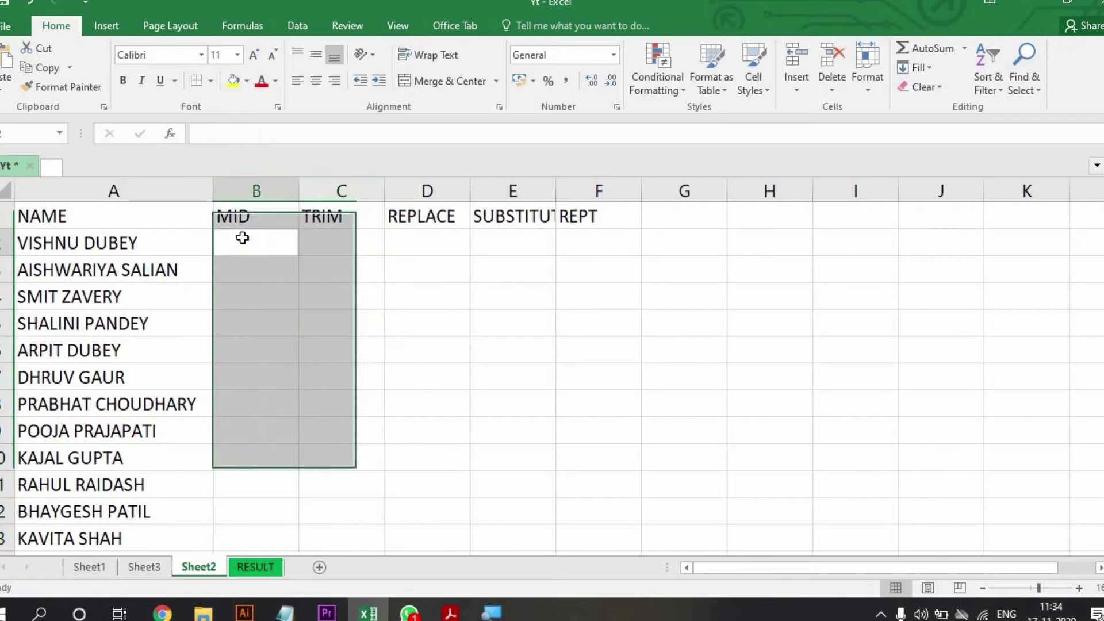
{"action": "left_click", "coordinate": [243, 242]}
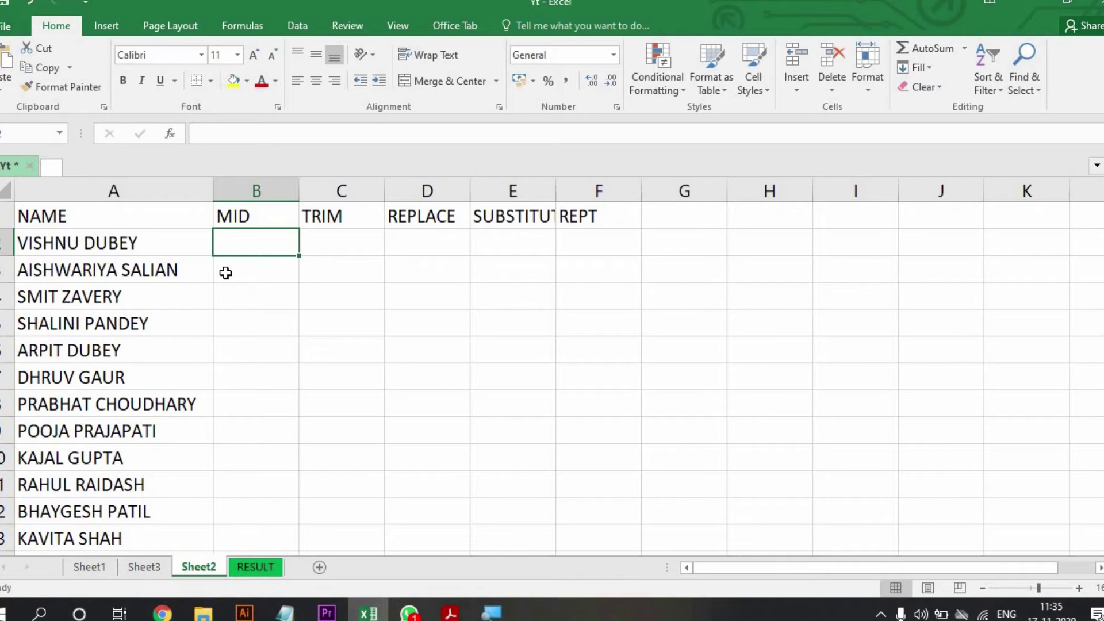
Enter =MID(A2,4,5) in cell B2 to extract five characters starting from the fourth, and fill it down the MID column
{"action": "type", "text": "=M"}
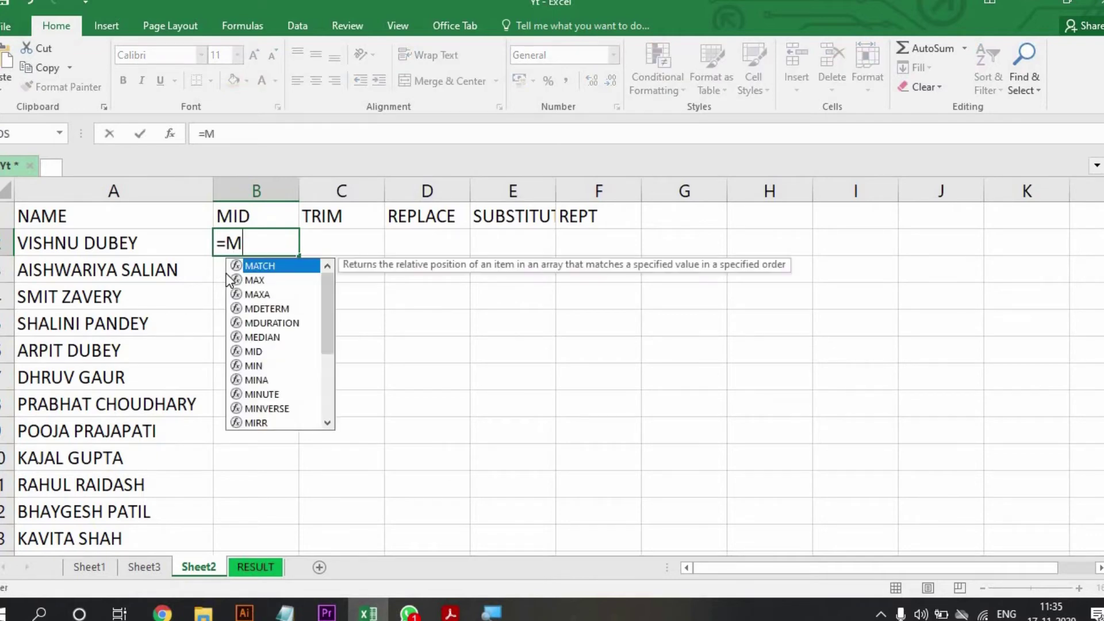
{"action": "type", "text": "ID("}
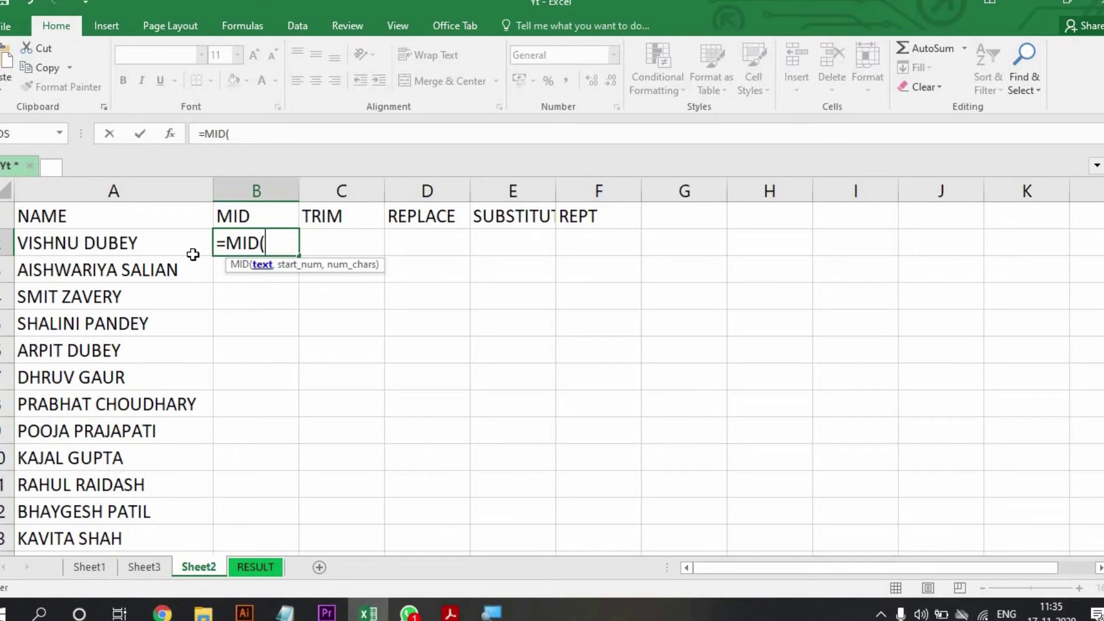
{"action": "left_click", "coordinate": [143, 242]}
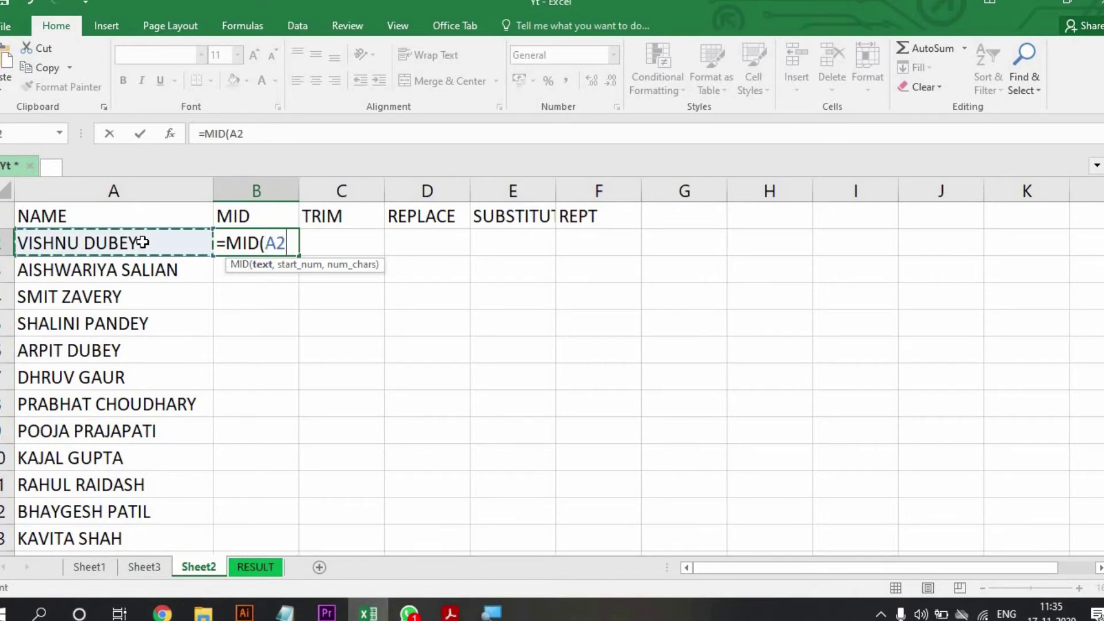
{"action": "type", "text": ","}
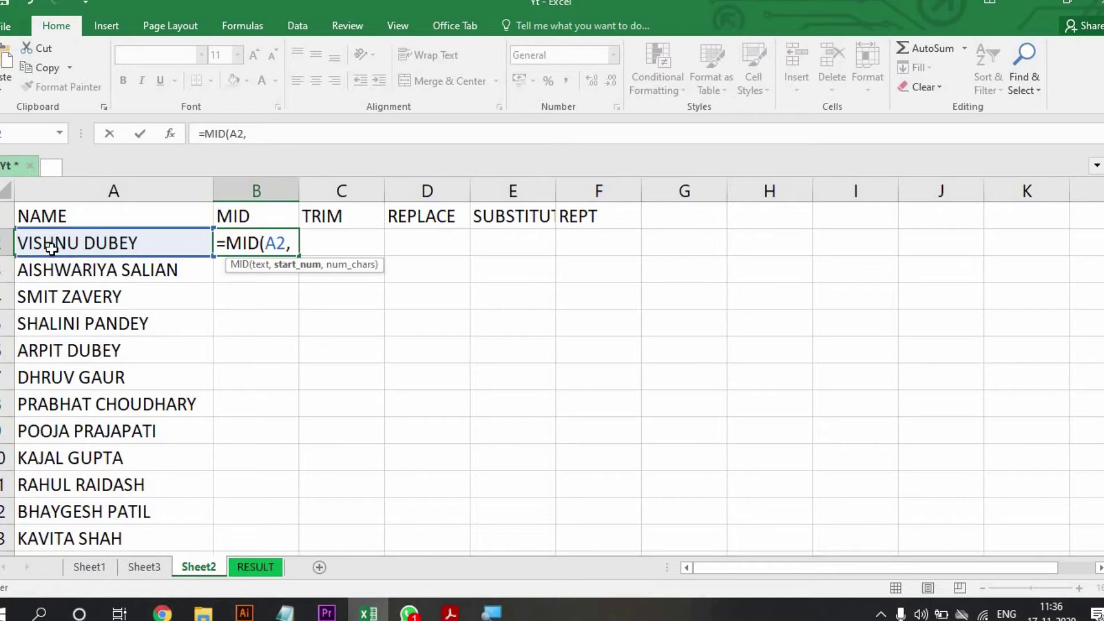
{"action": "type", "text": "4"}
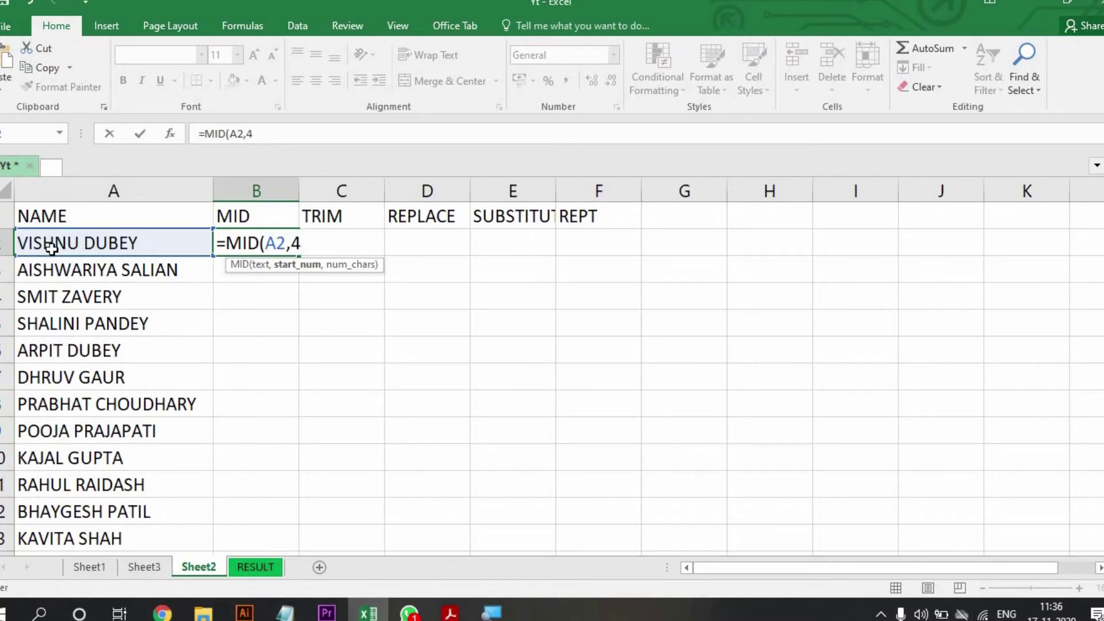
{"action": "type", "text": ","}
{"action": "type", "text": "5)"}
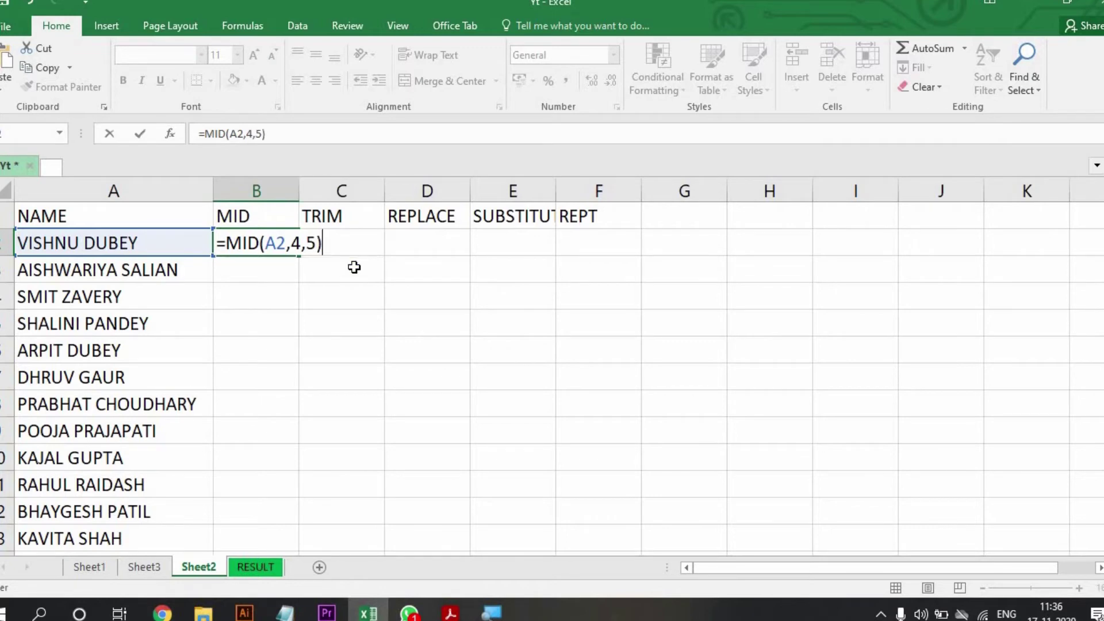
{"action": "key", "text": "Return"}
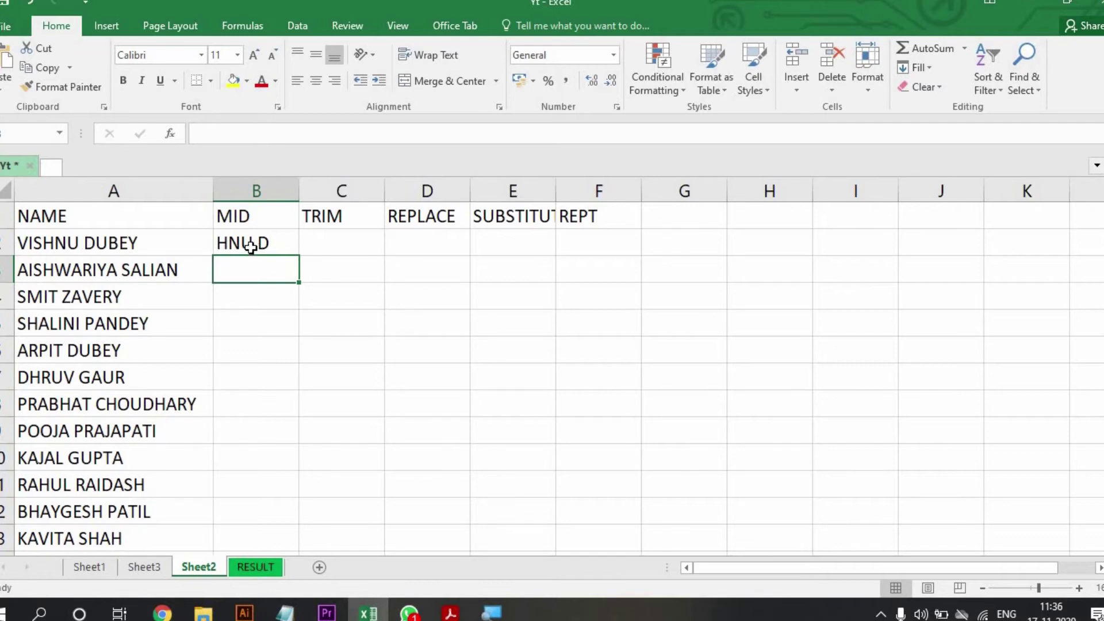
{"action": "left_click", "coordinate": [290, 248]}
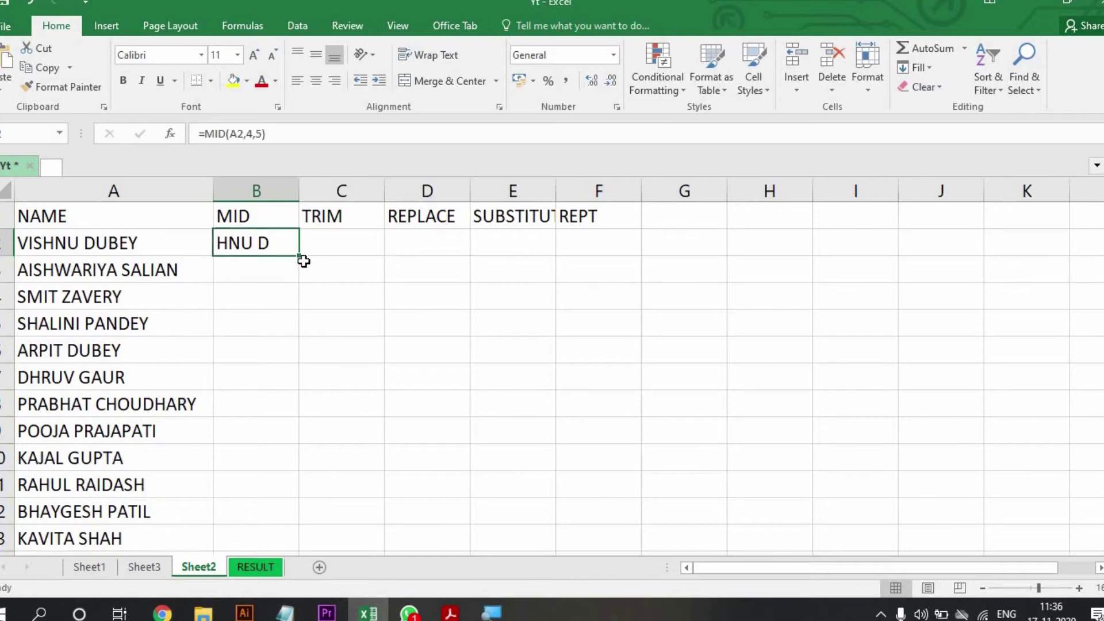
{"action": "double_click", "coordinate": [300, 257]}
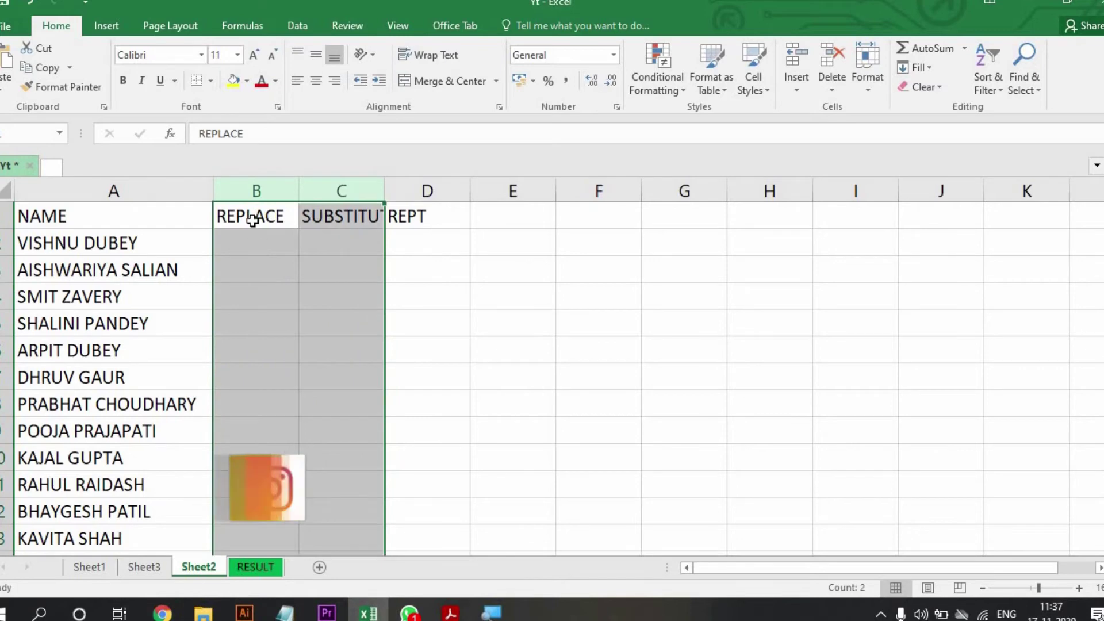
Start a REPLACE formula in cell B2 under the REPLACE heading, up to its opening parenthesis
{"action": "left_click", "coordinate": [257, 257]}
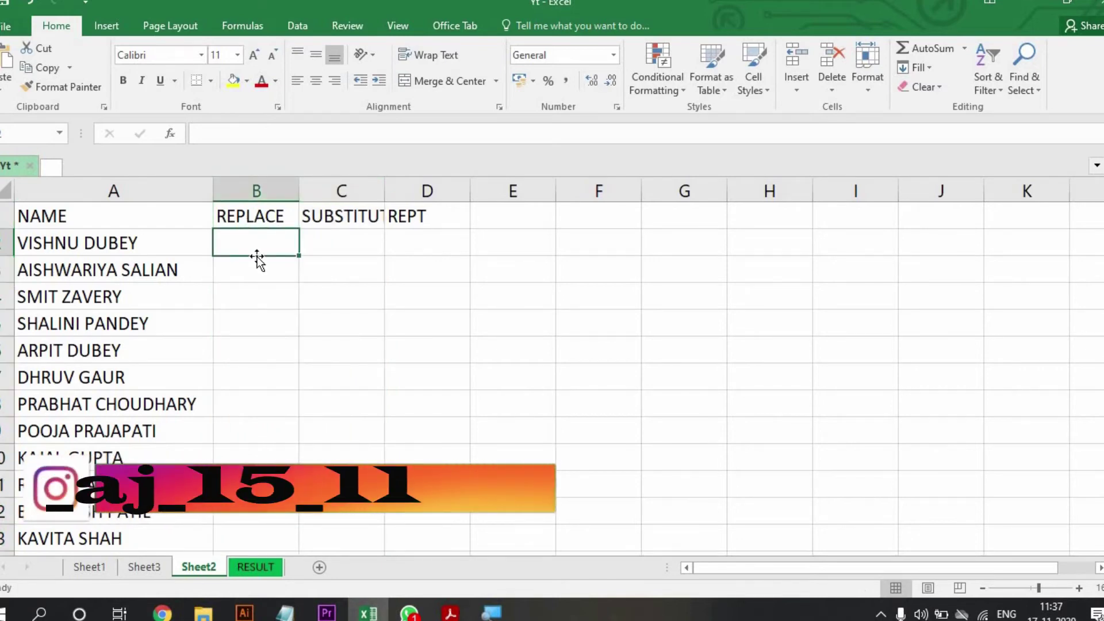
{"action": "type", "text": "="}
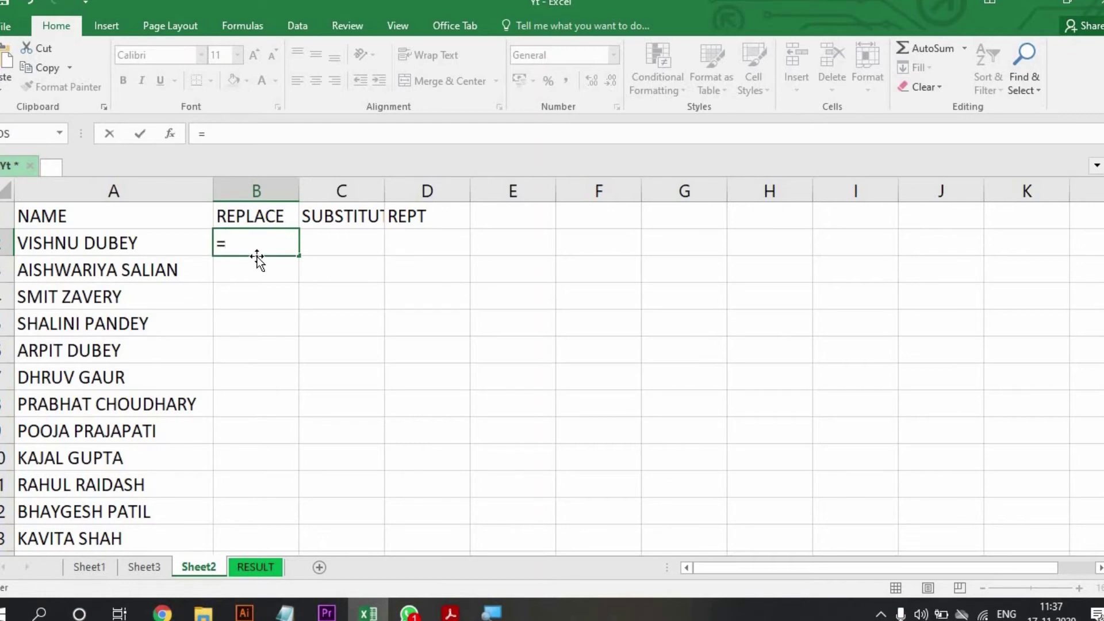
{"action": "type", "text": "REPLE"}
{"action": "key", "text": "BackSpace"}
{"action": "type", "text": "A"}
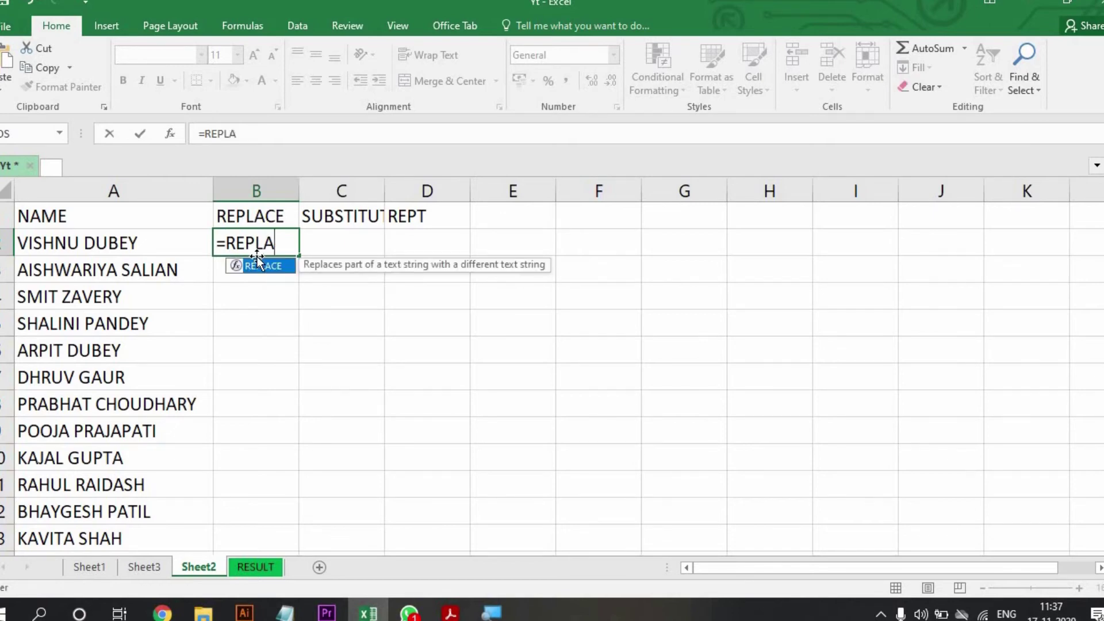
{"action": "key", "text": "Tab"}
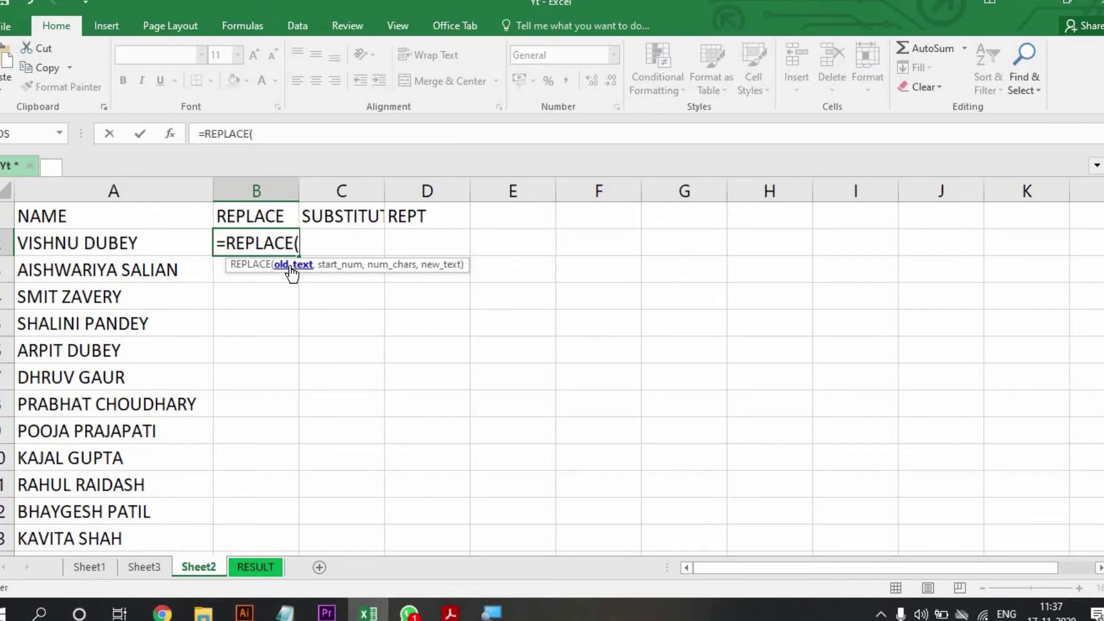
{"action": "type", "text": "\"H\""}
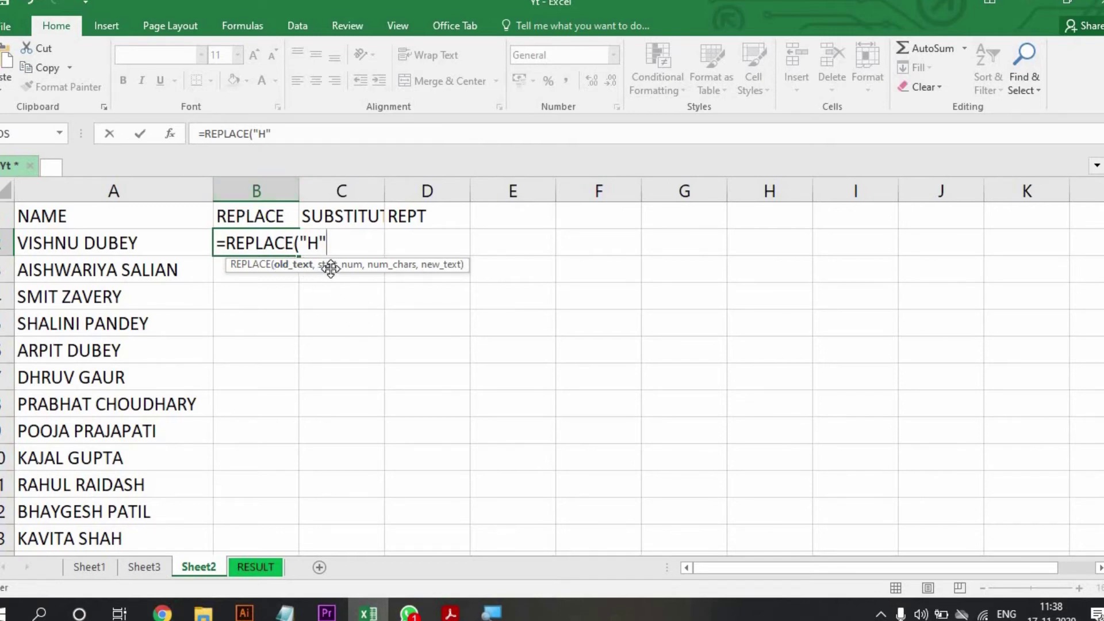
{"action": "type", "text": ","}
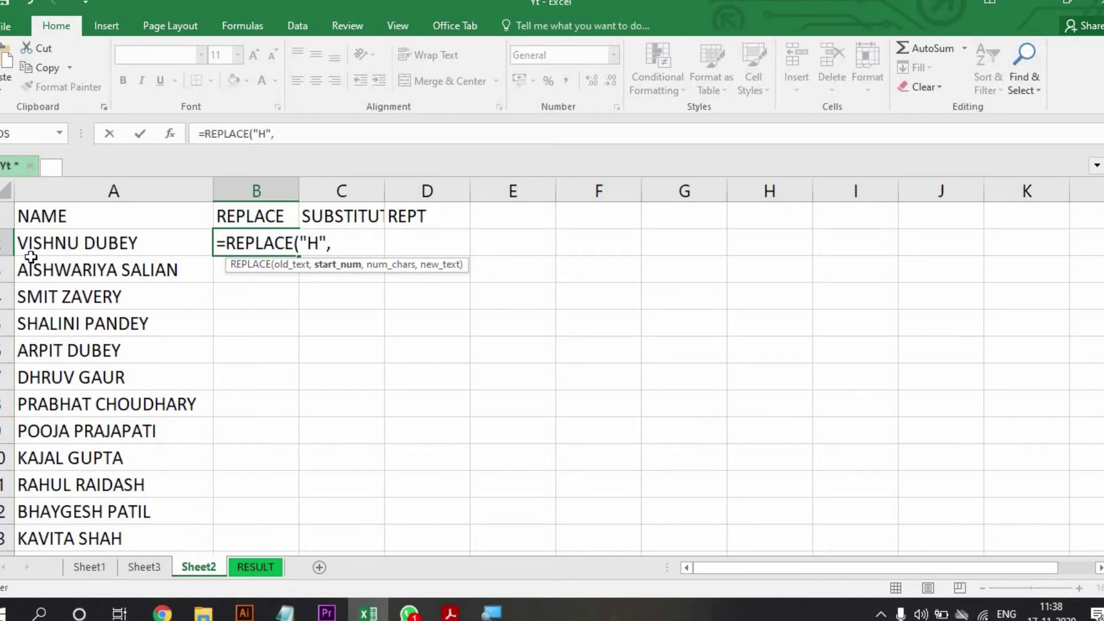
{"action": "type", "text": "1"}
{"action": "key", "text": "BackSpace"}
{"action": "key", "text": "BackSpace"}
{"action": "key", "text": "BackSpace"}
{"action": "key", "text": "BackSpace"}
{"action": "key", "text": "BackSpace"}
{"action": "key", "text": "BackSpace"}
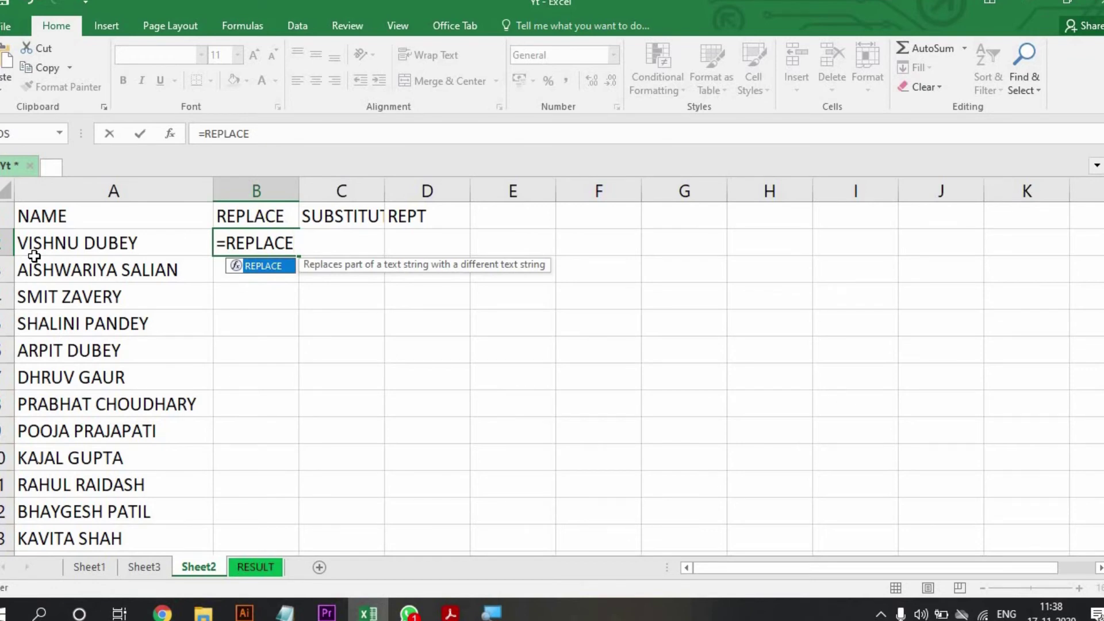
{"action": "type", "text": "("}
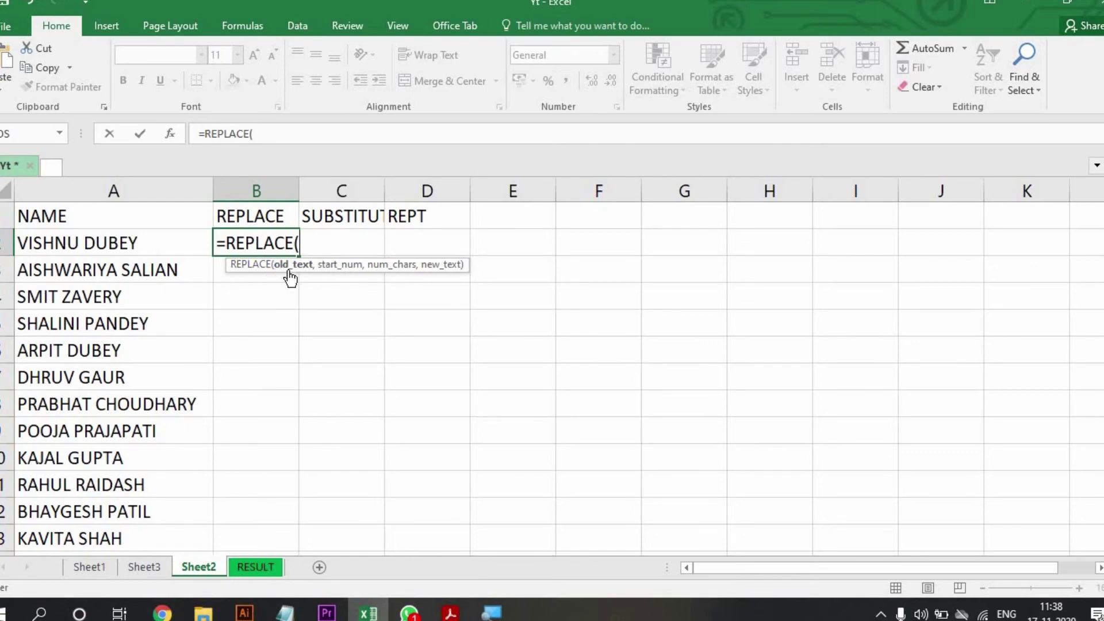
Complete the REPLACE formula with A2, start position 5, 3 characters and a quoted first name as new text, and fit column B's width
{"action": "left_click", "coordinate": [55, 244]}
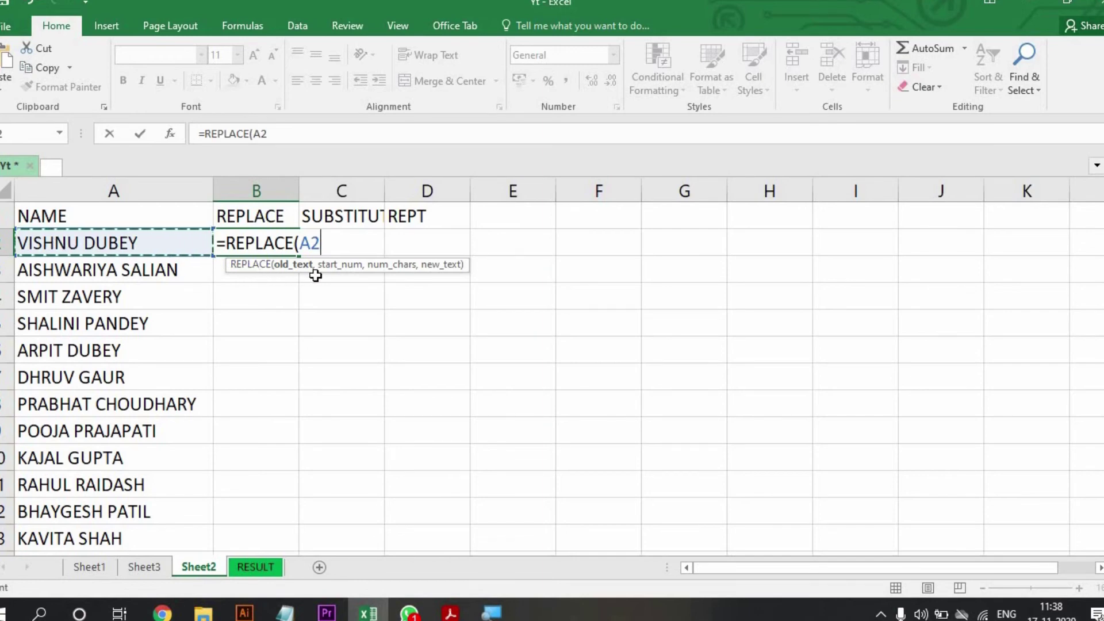
{"action": "type", "text": ","}
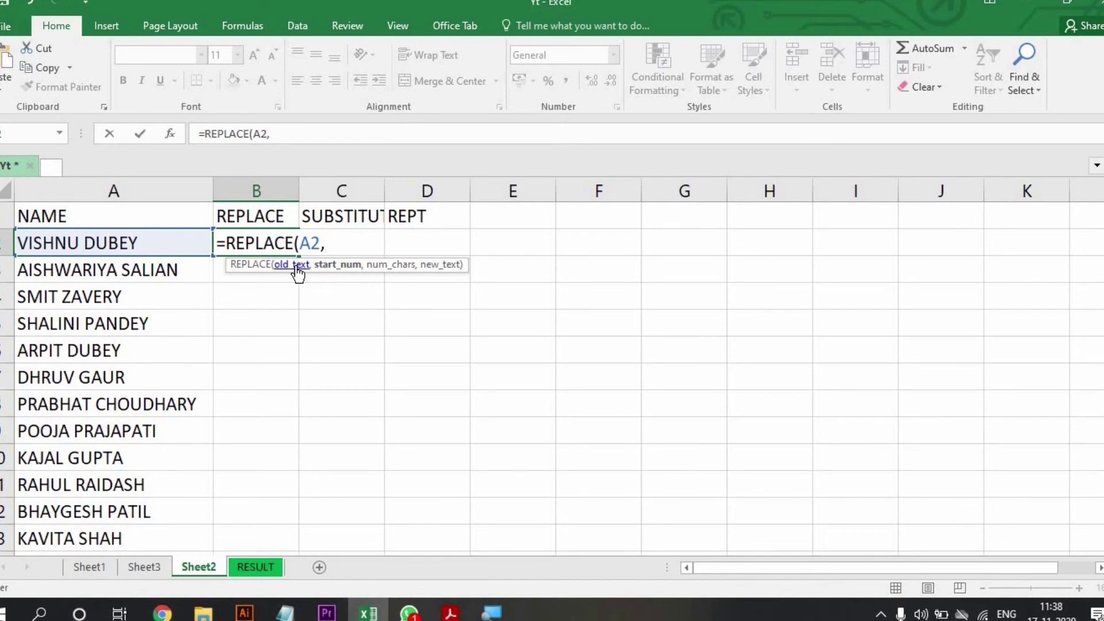
{"action": "type", "text": "5,"}
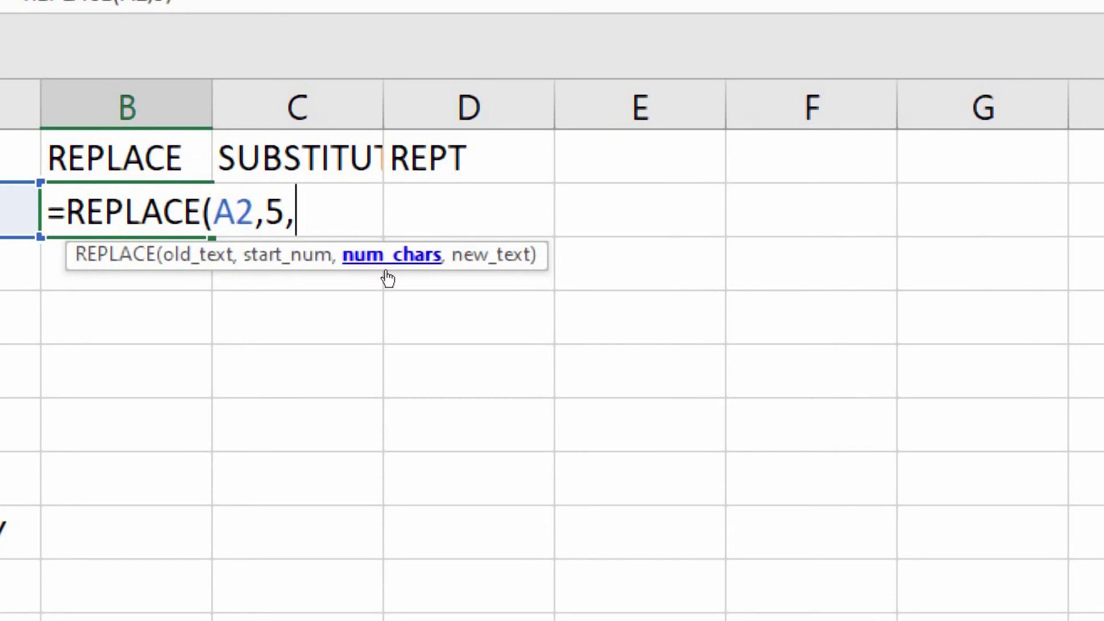
{"action": "type", "text": "3,"}
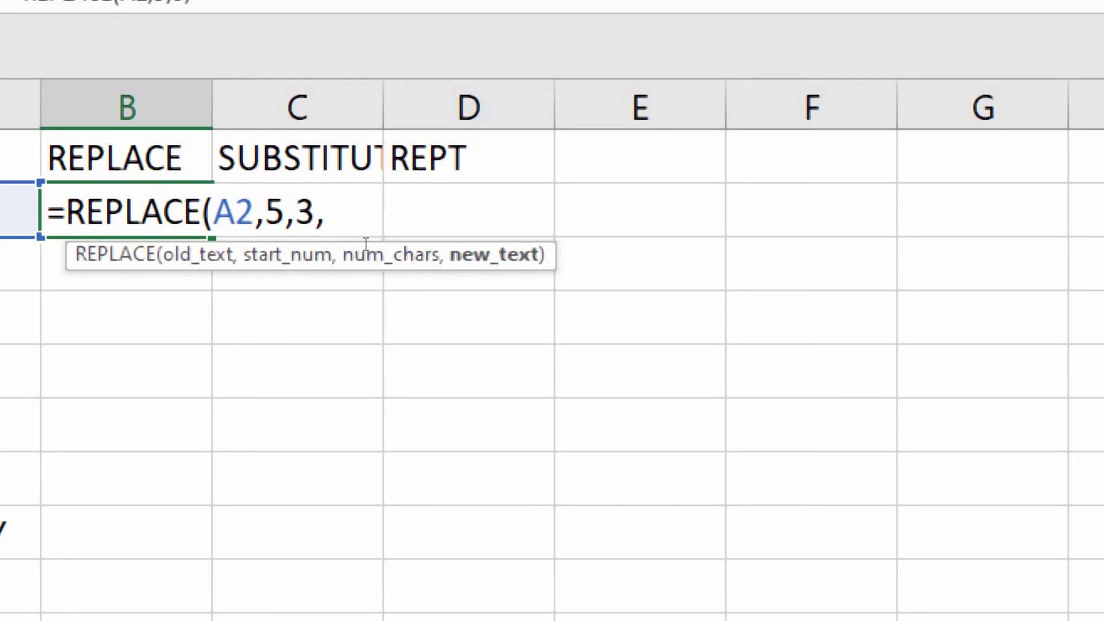
{"action": "type", "text": "AJI"}
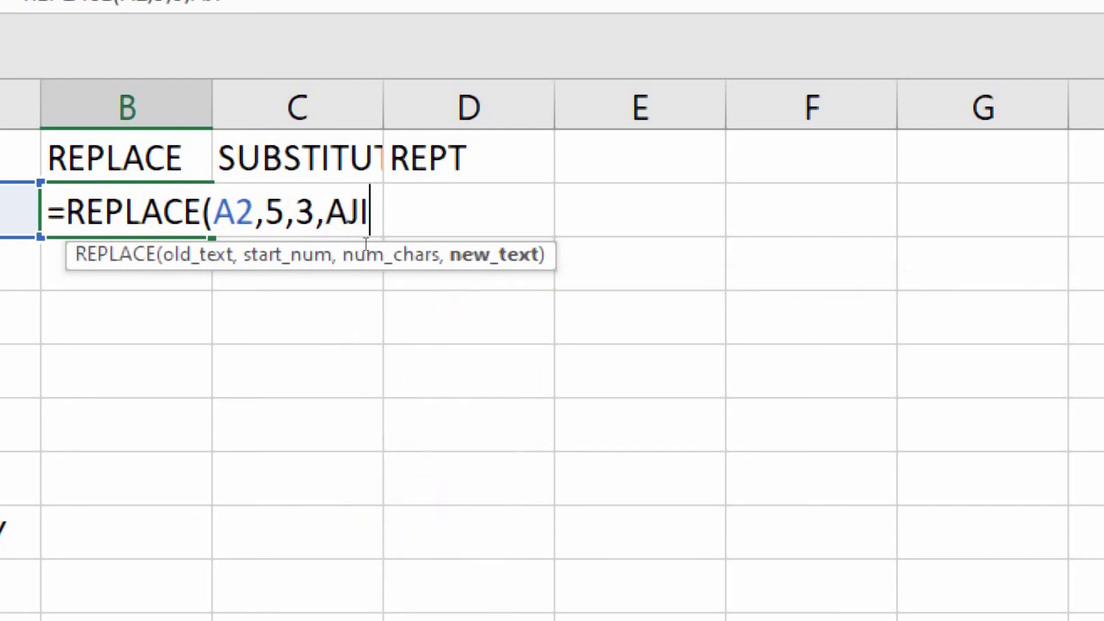
{"action": "type", "text": "T"}
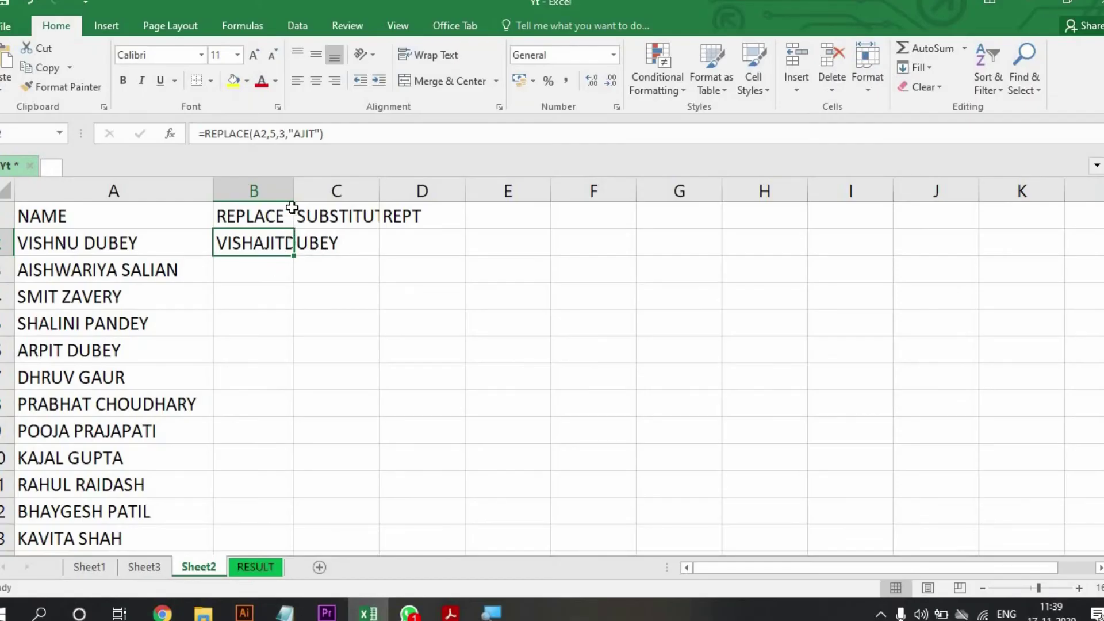
{"action": "double_click", "coordinate": [292, 190]}
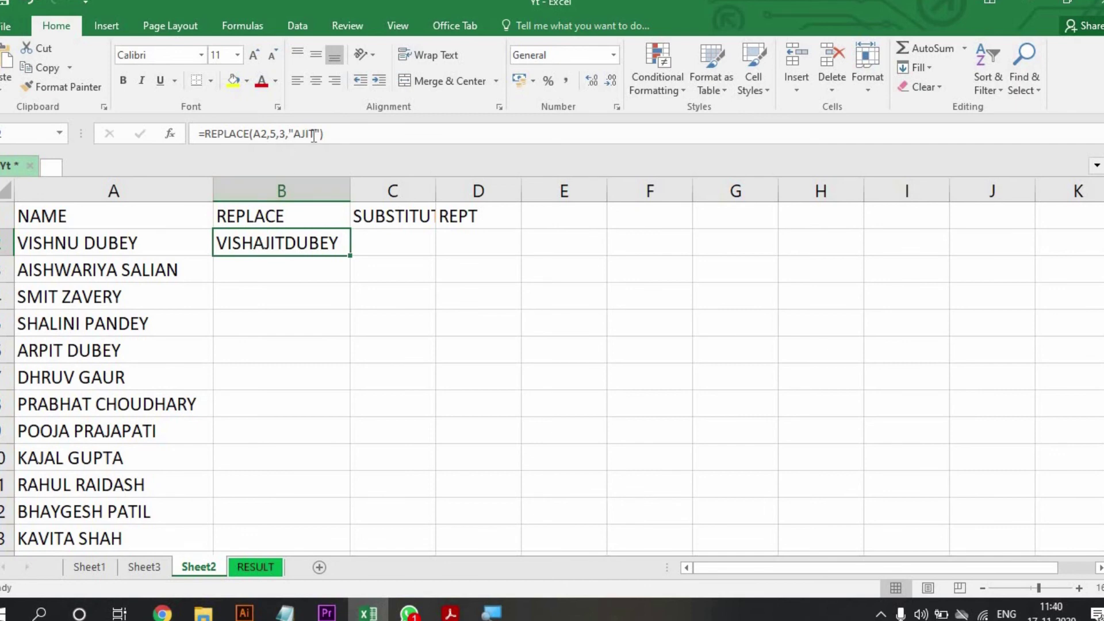
{"action": "left_click_drag", "start_coordinate": [302, 138], "coordinate": [315, 136]}
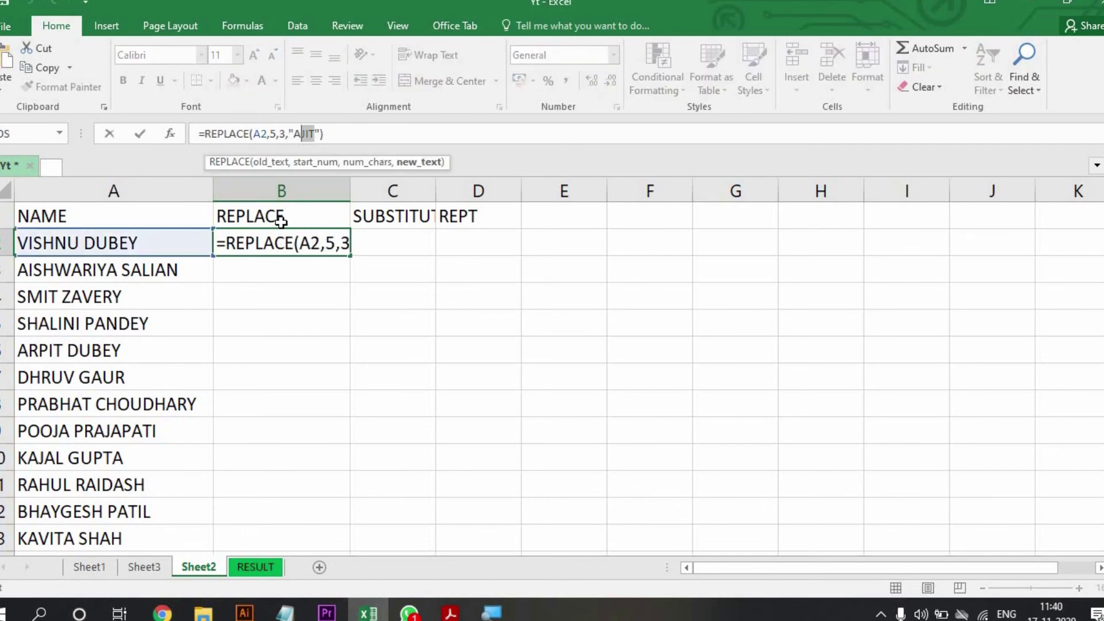
{"action": "key", "text": "End"}
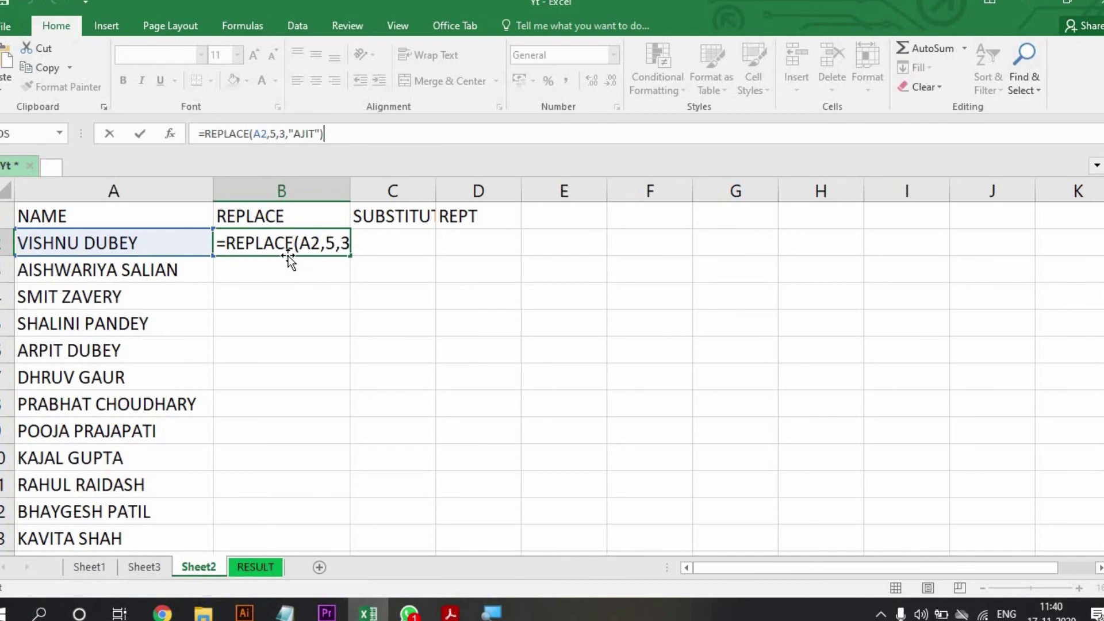
{"action": "key", "text": "Return"}
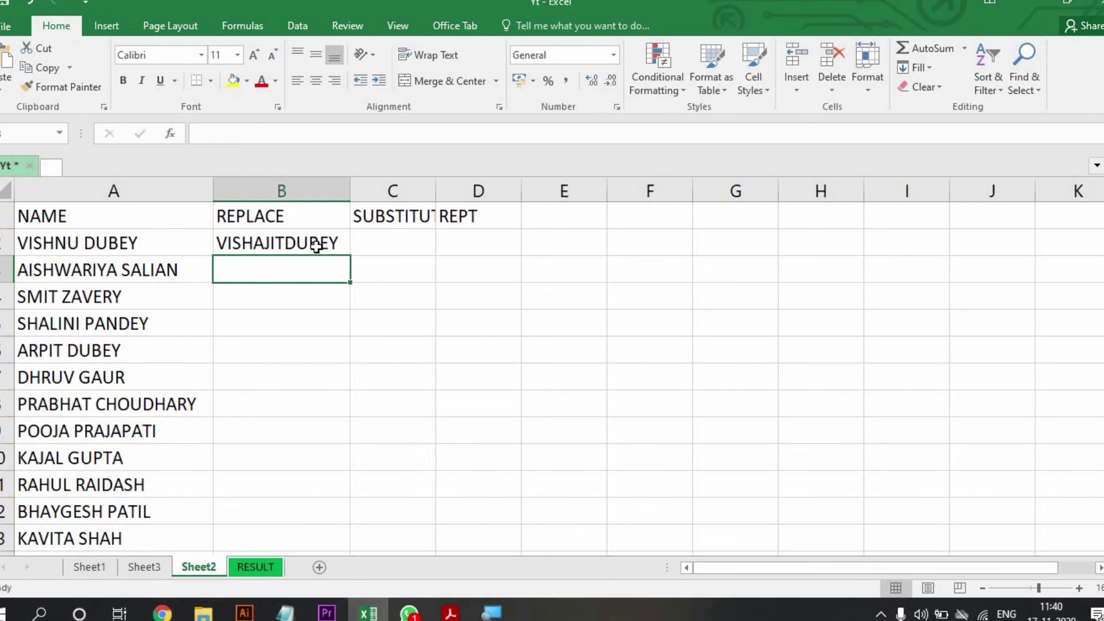
Fill the REPLACE formula from cell B2 down the name list, and remove the REPLACE and SUBSTITUTE columns so REPT follows the names
{"action": "left_click", "coordinate": [316, 246]}
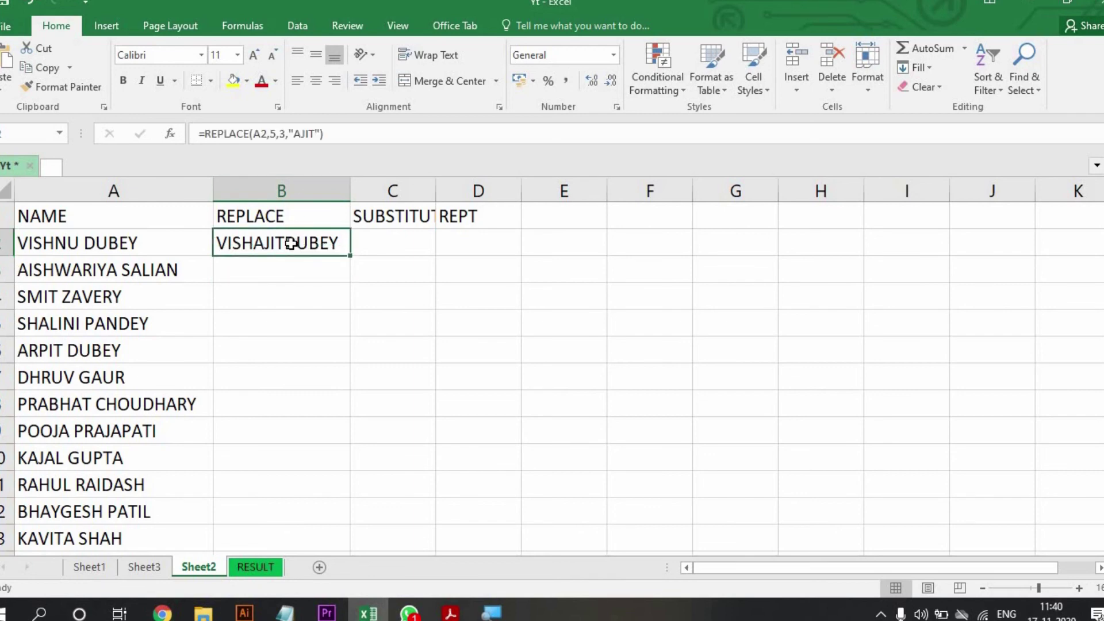
{"action": "double_click", "coordinate": [351, 257]}
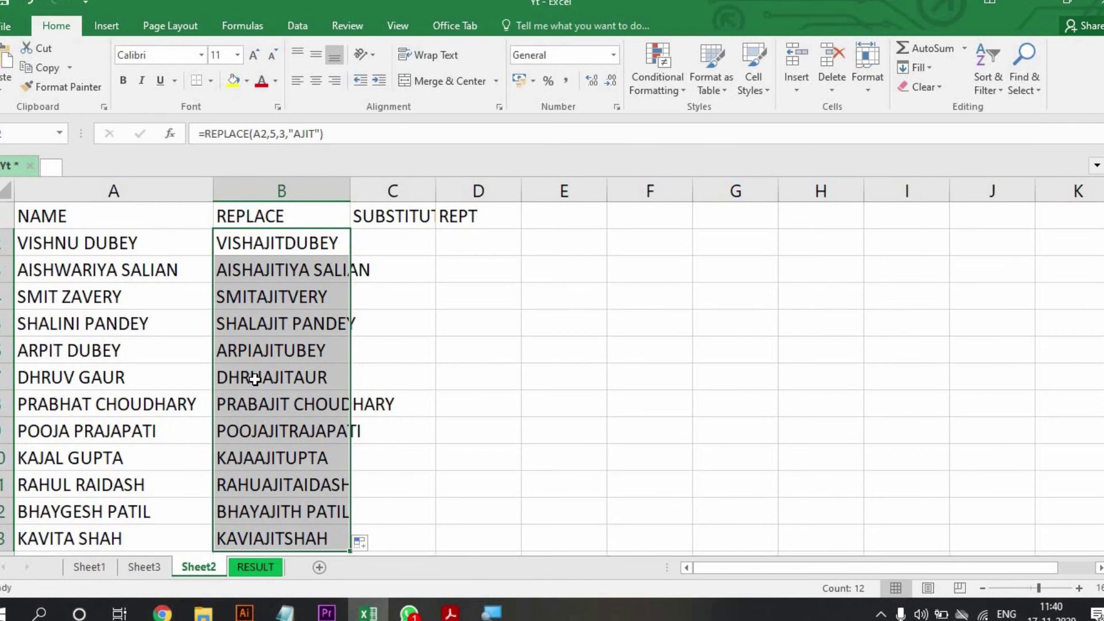
{"action": "left_click", "coordinate": [282, 188]}
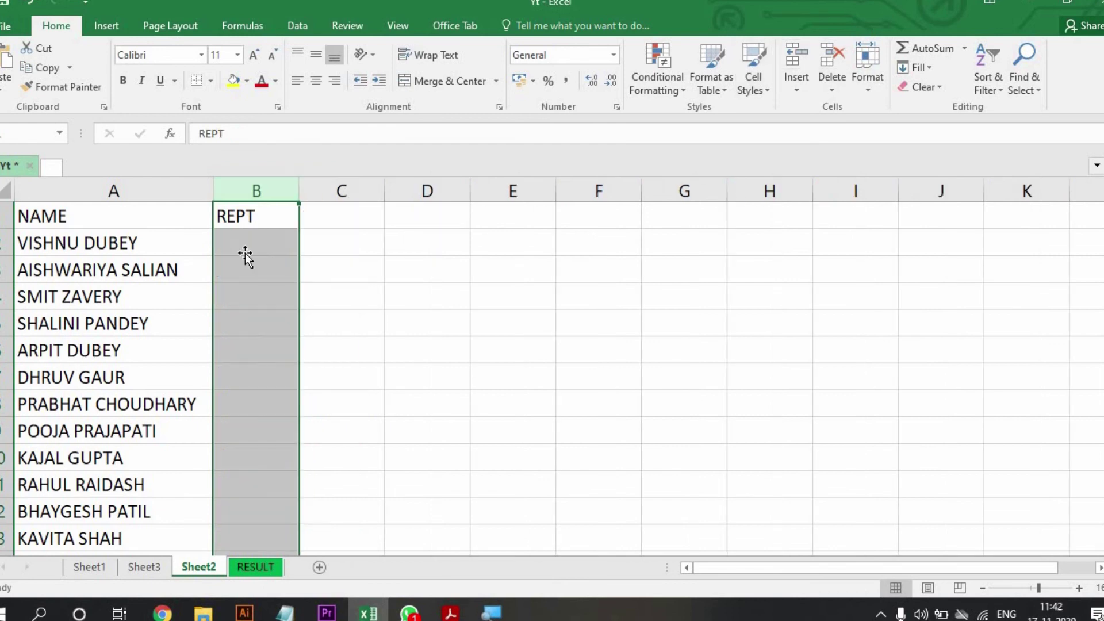
Enter =REPT(A2,5) in cell B2 under the REPT heading to repeat the first name in the list five times
{"action": "left_click", "coordinate": [245, 253]}
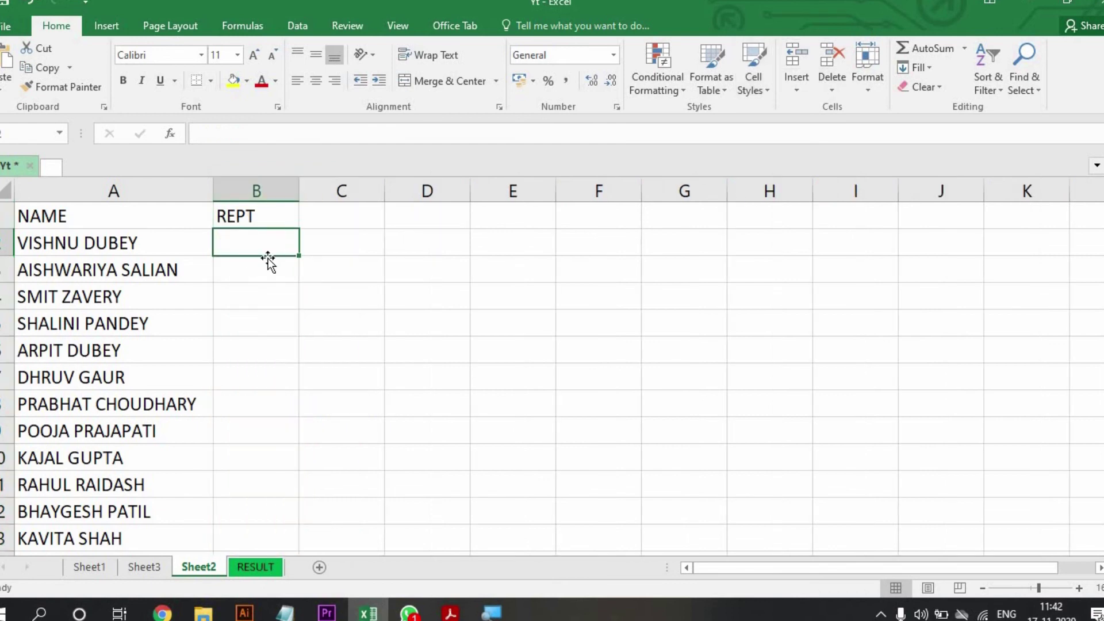
{"action": "type", "text": "=RE"}
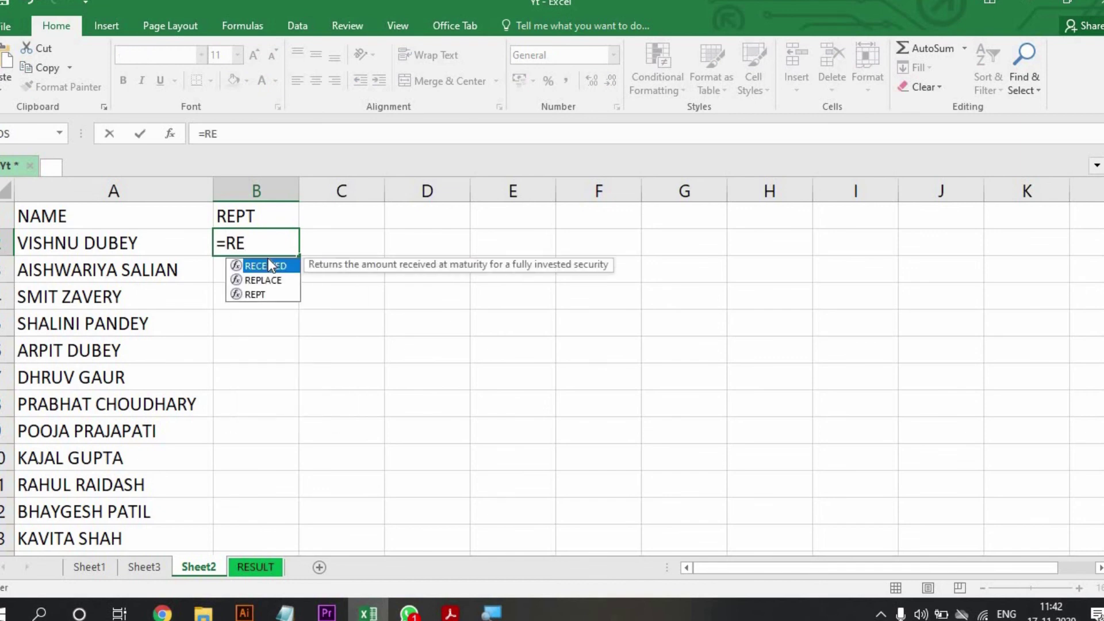
{"action": "type", "text": "PT"}
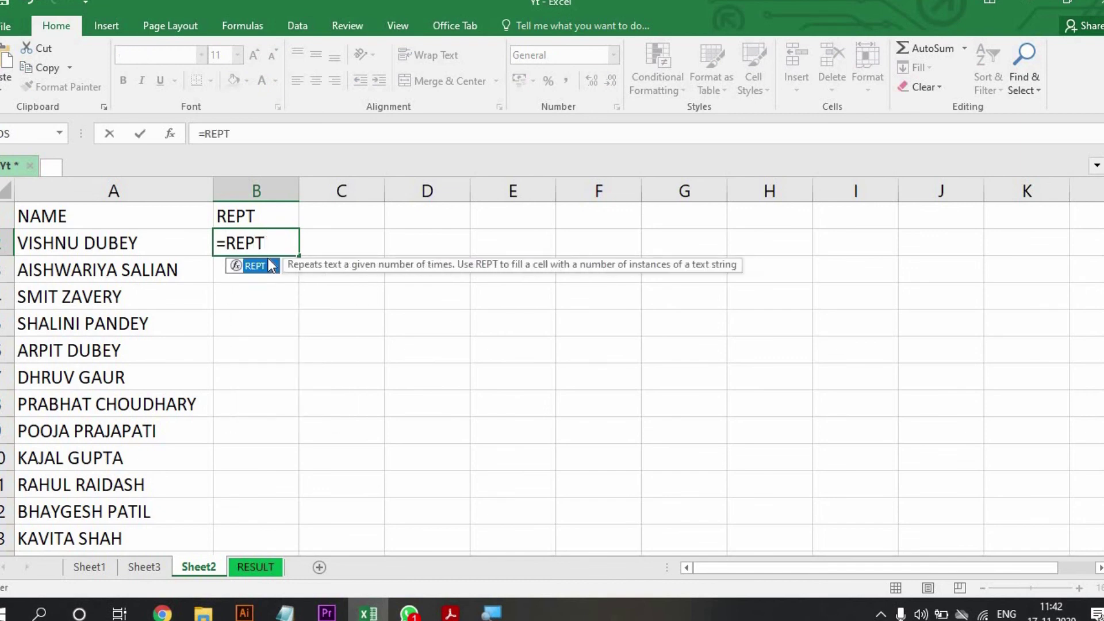
{"action": "double_click", "coordinate": [271, 265]}
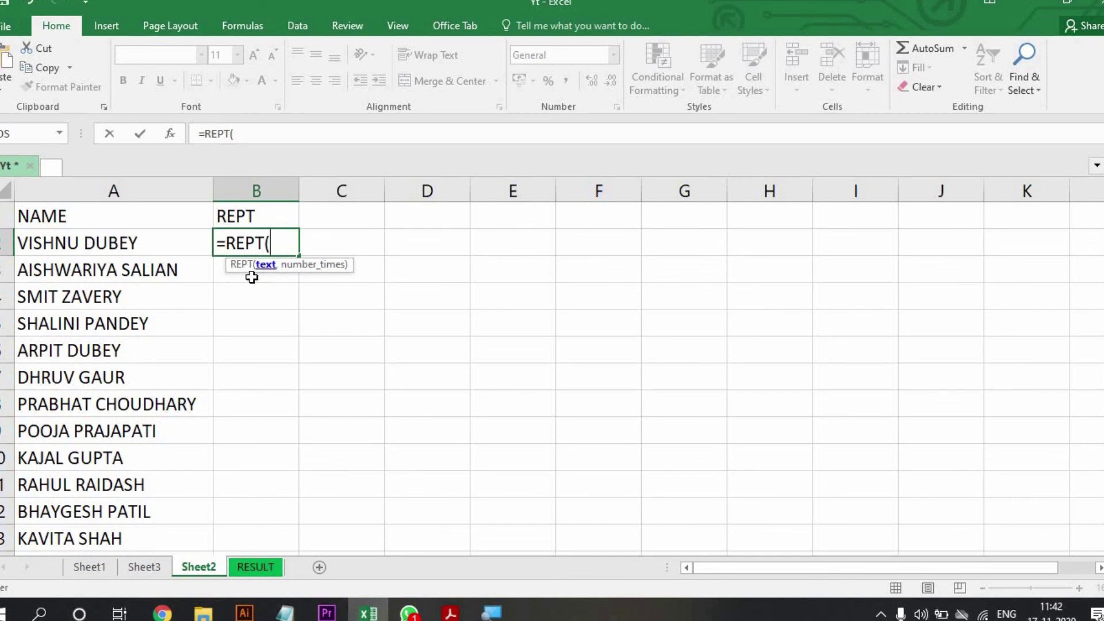
{"action": "left_click", "coordinate": [84, 247]}
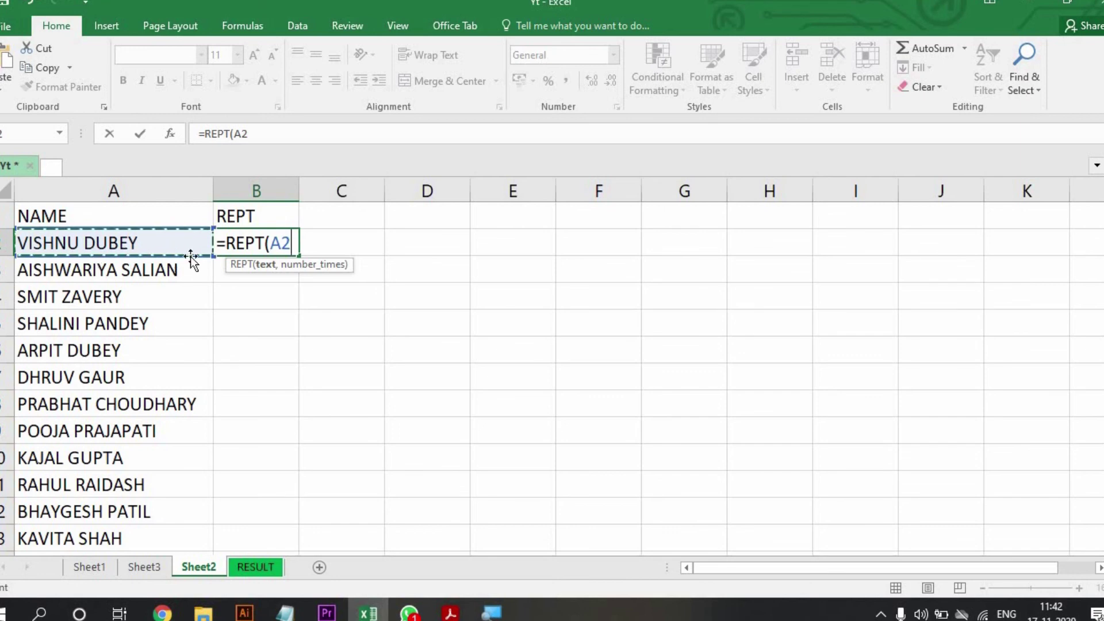
{"action": "type", "text": ","}
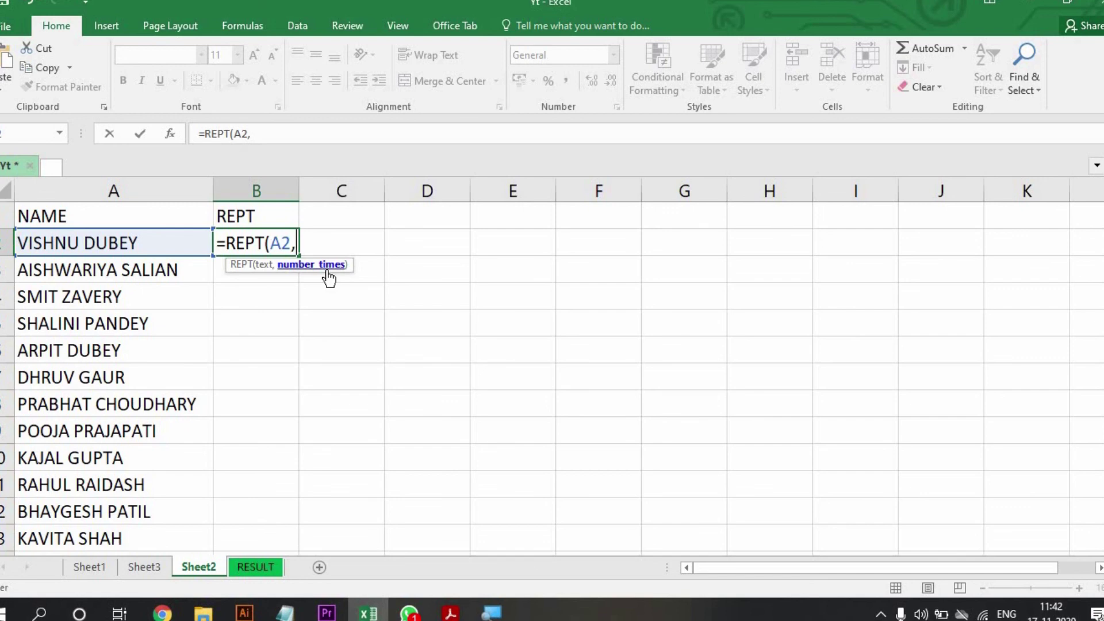
{"action": "type", "text": "5"}
{"action": "key", "text": "Return"}
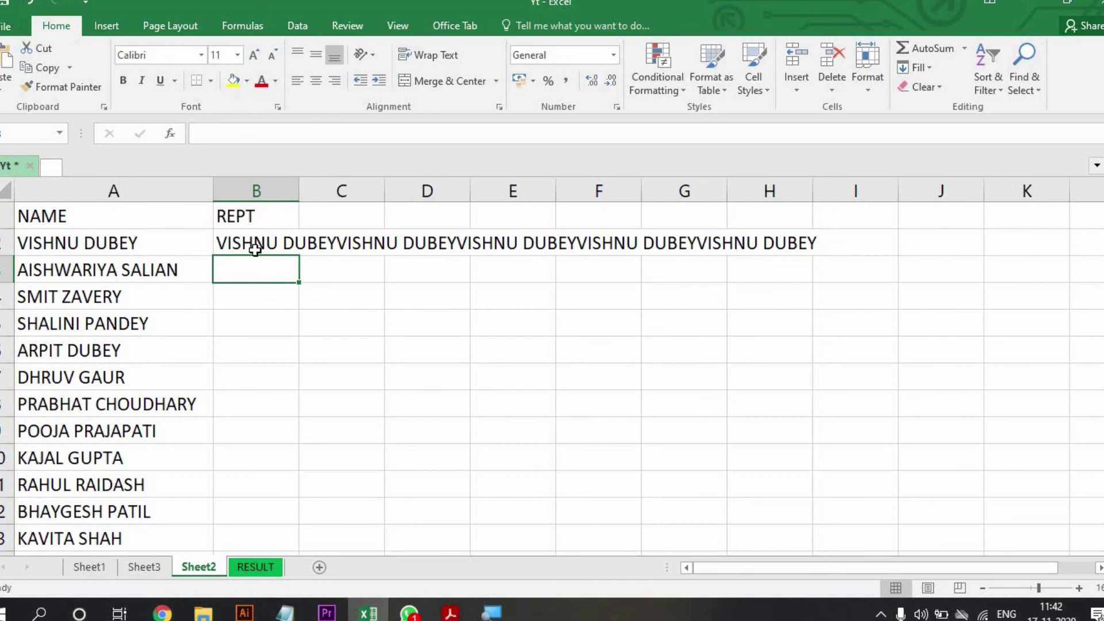